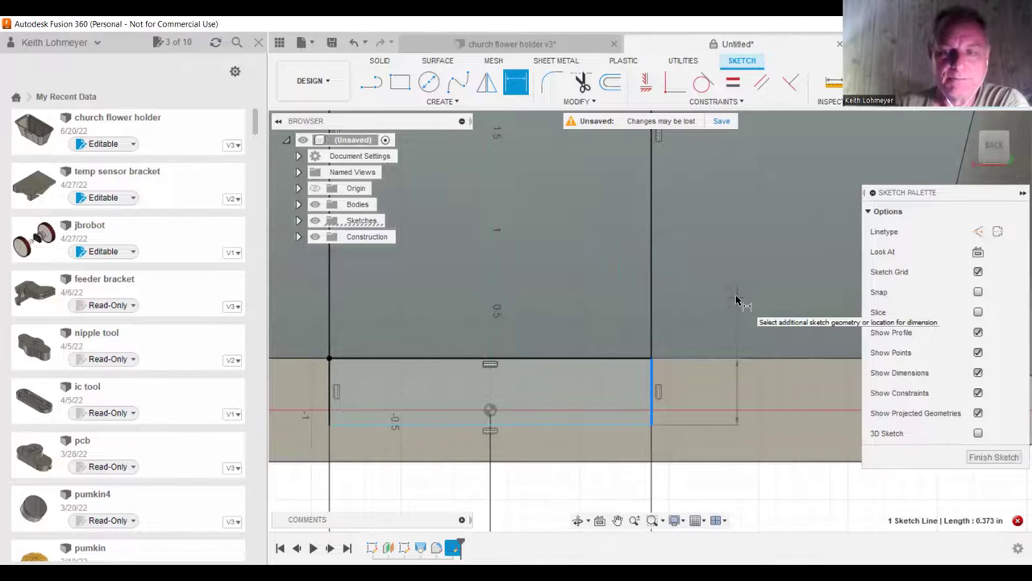
Set the height of the small rectangle at the base of the back face to 0.2 in and finish the sketch.
click(736, 298)
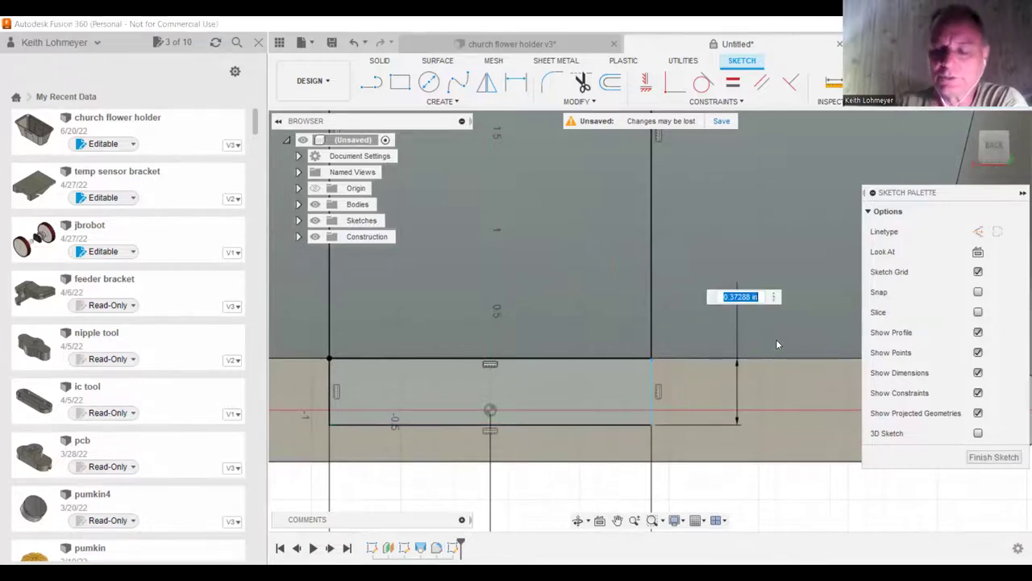
text(2)
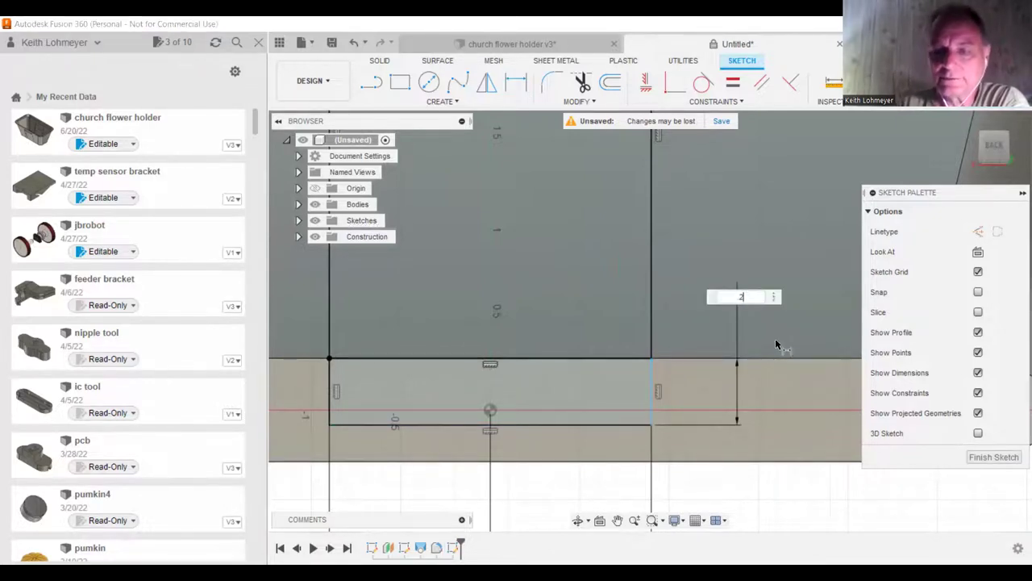
key(Return)
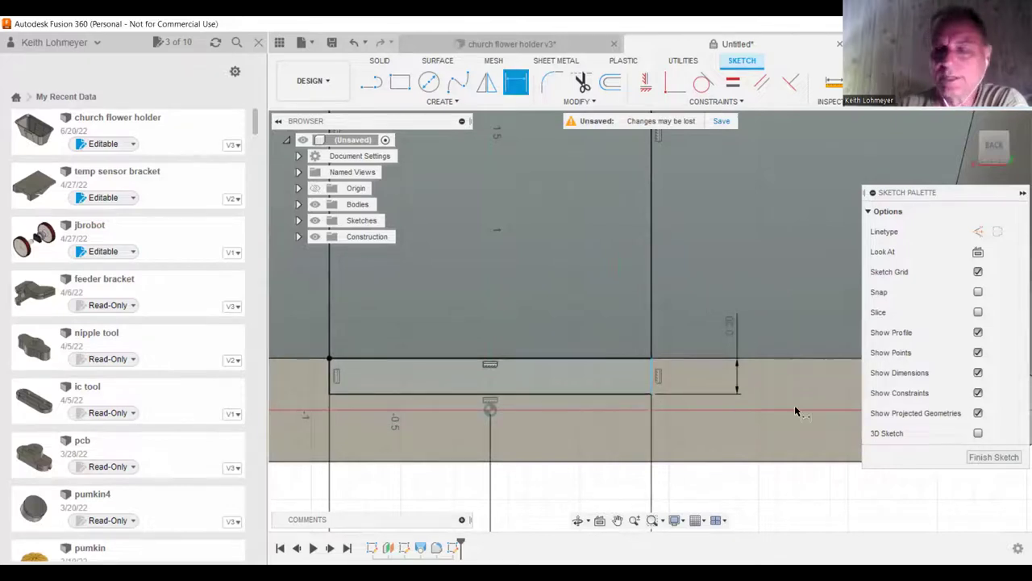
scroll(774, 408, down, 3)
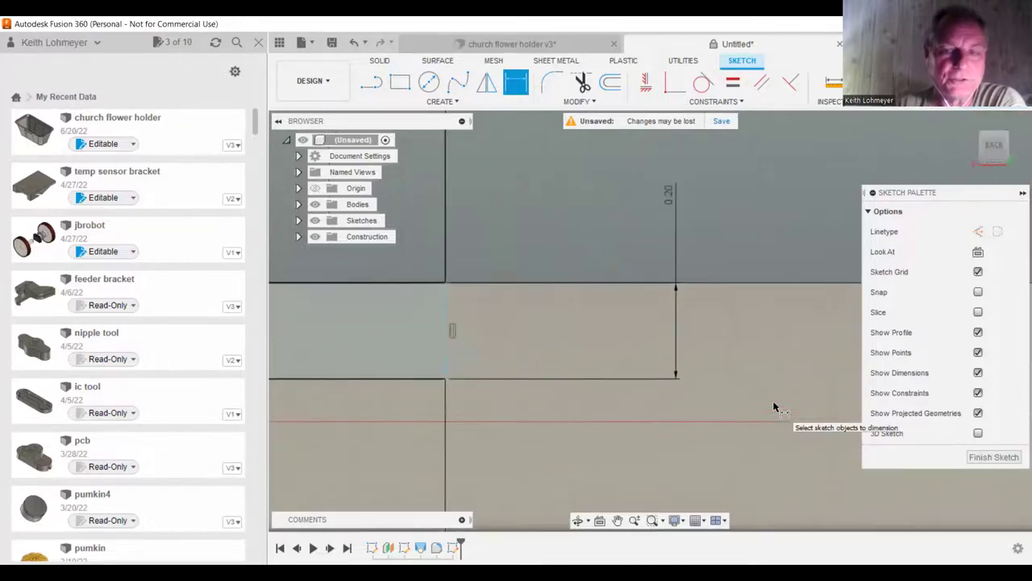
scroll(775, 407, down, 4)
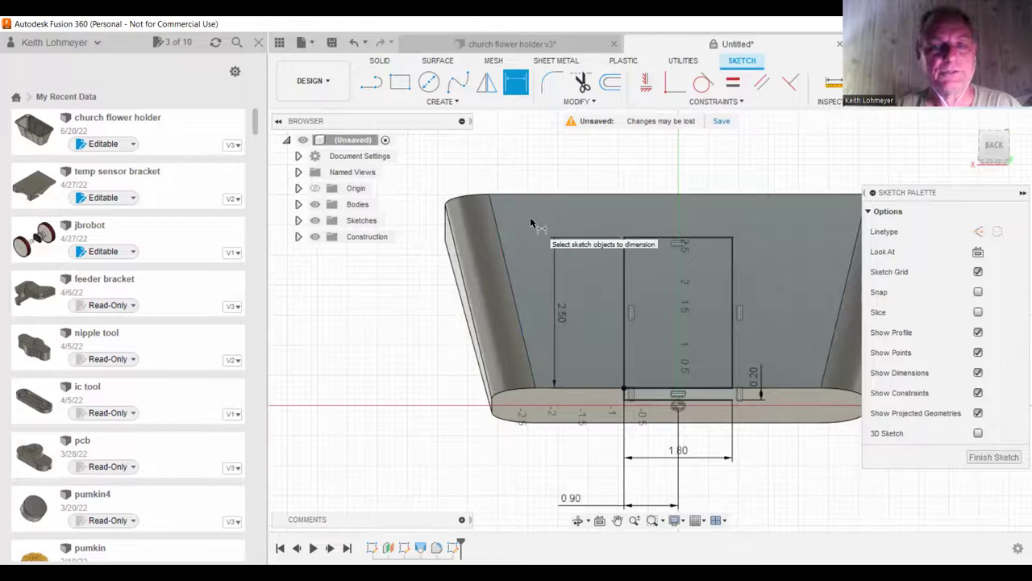
key(Escape)
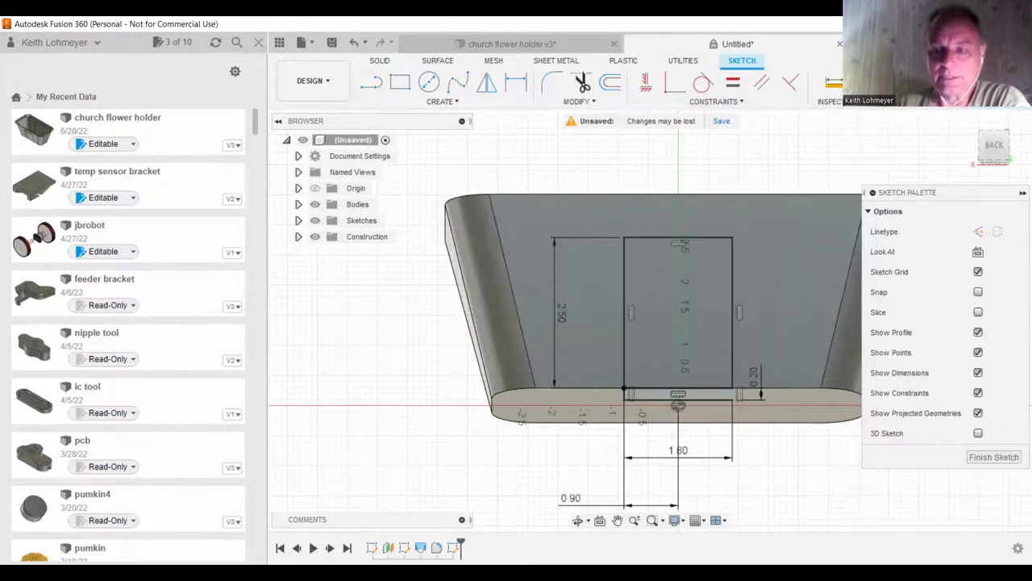
click(994, 458)
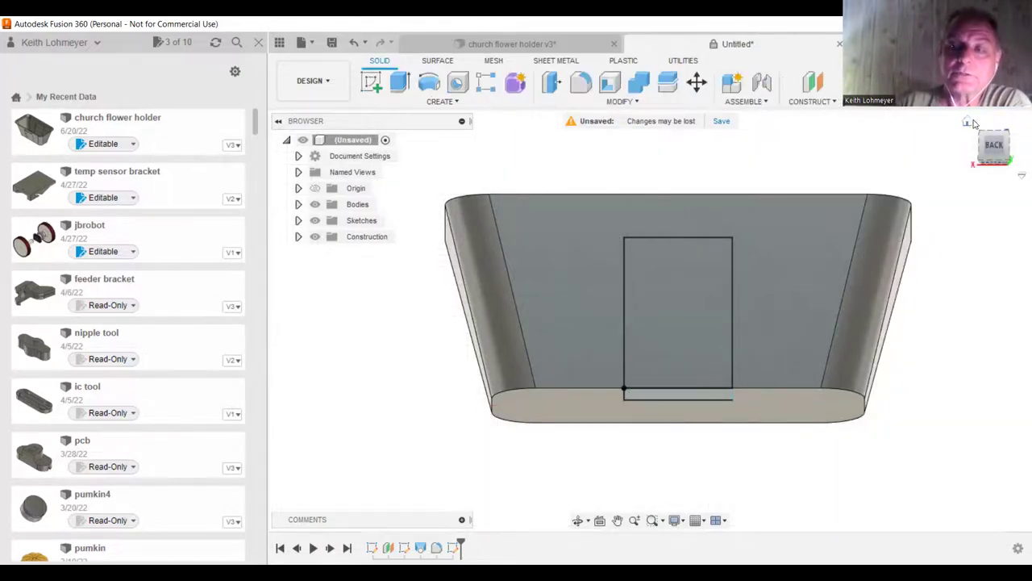
Extrude both rectangle profiles on the back face by -0.2 in as a cut to form a recess.
click(967, 123)
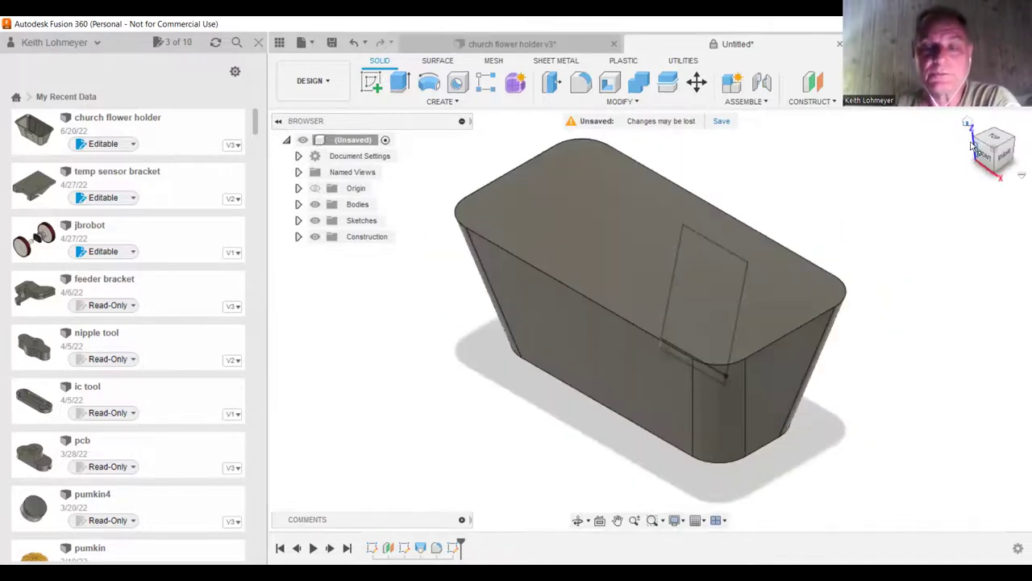
shift+middle_drag(898, 359, 724, 309)
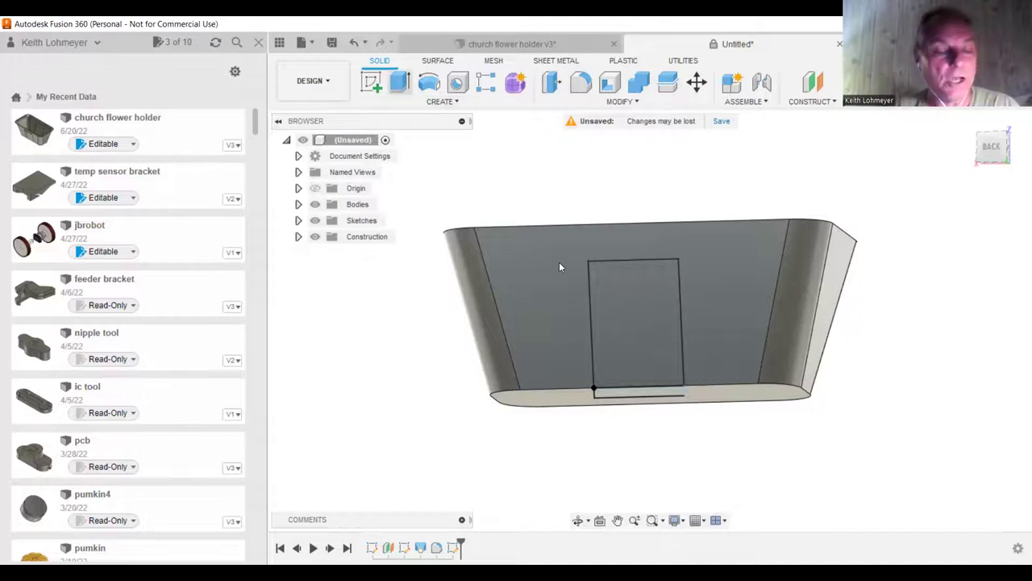
click(557, 230)
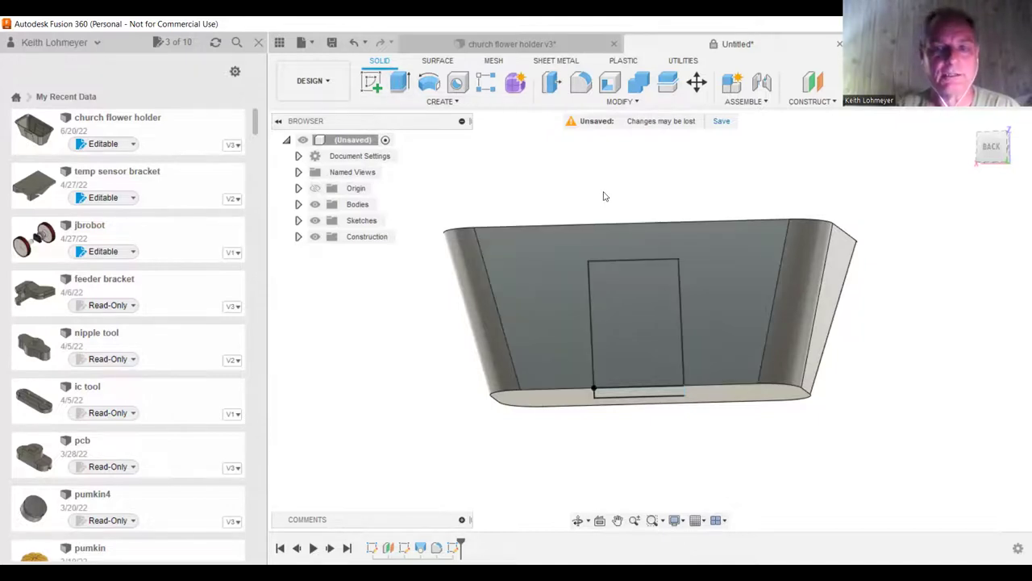
key(e)
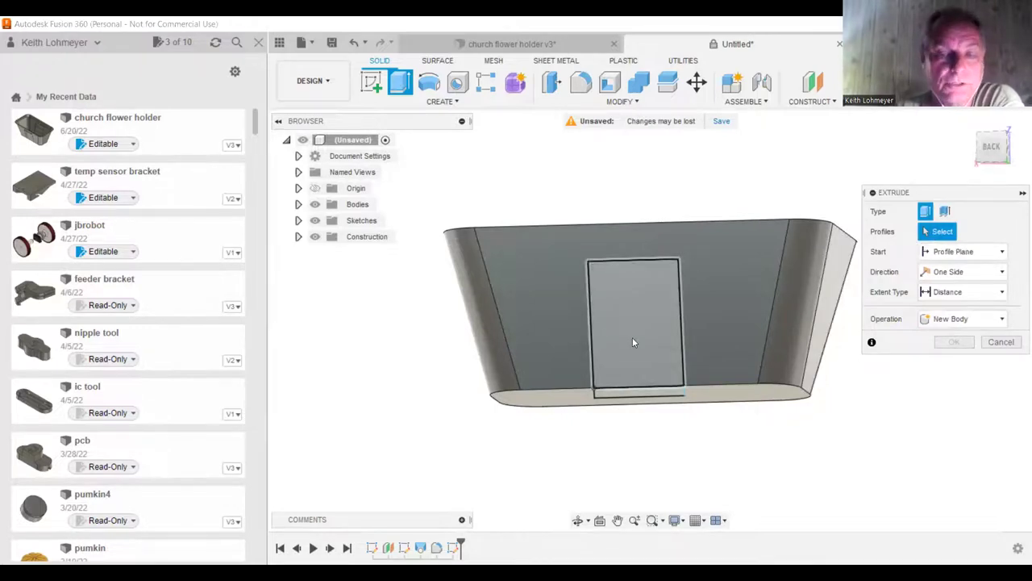
click(654, 393)
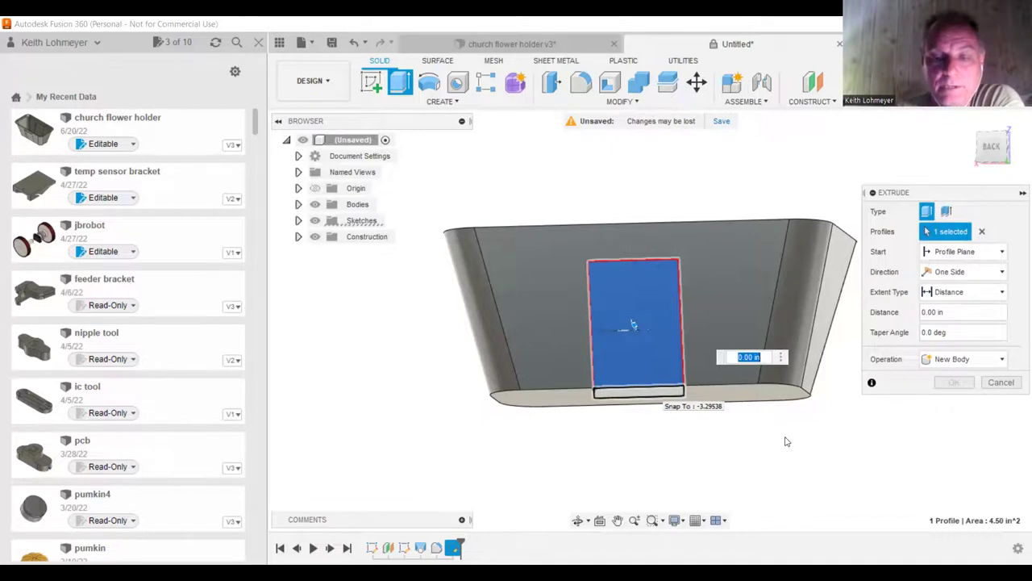
click(639, 392)
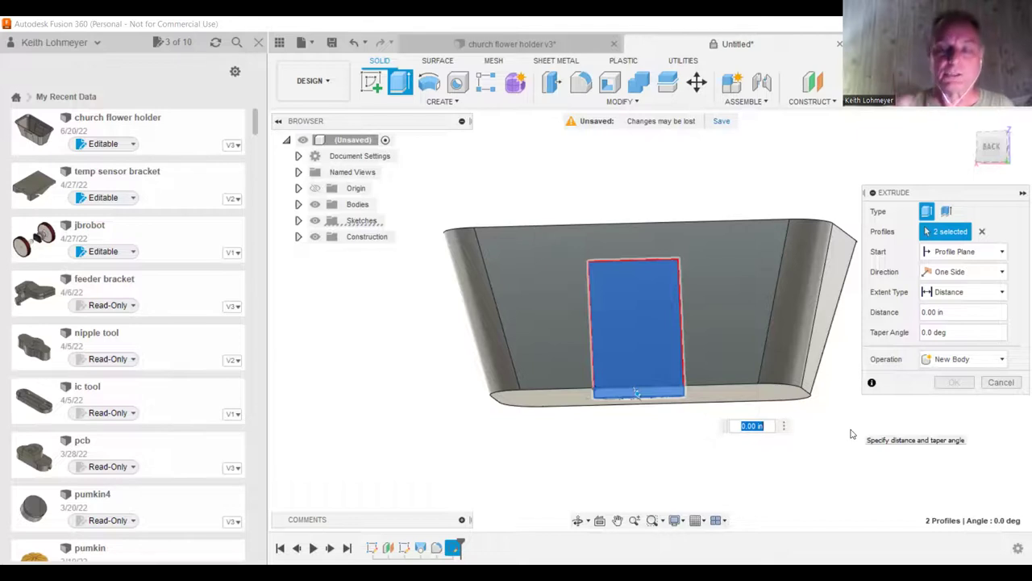
key(BackSpace)
text(-)
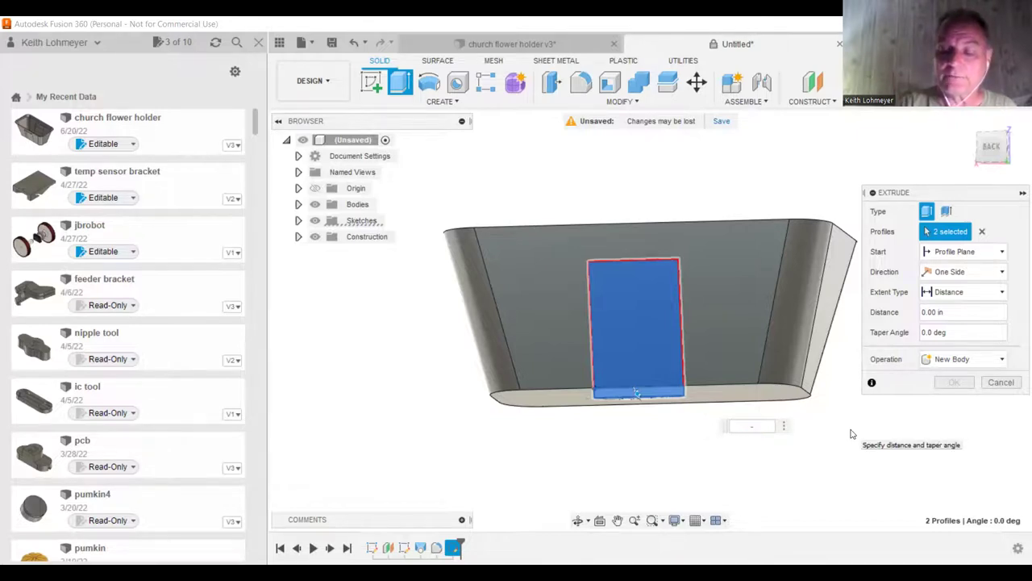
text(2)
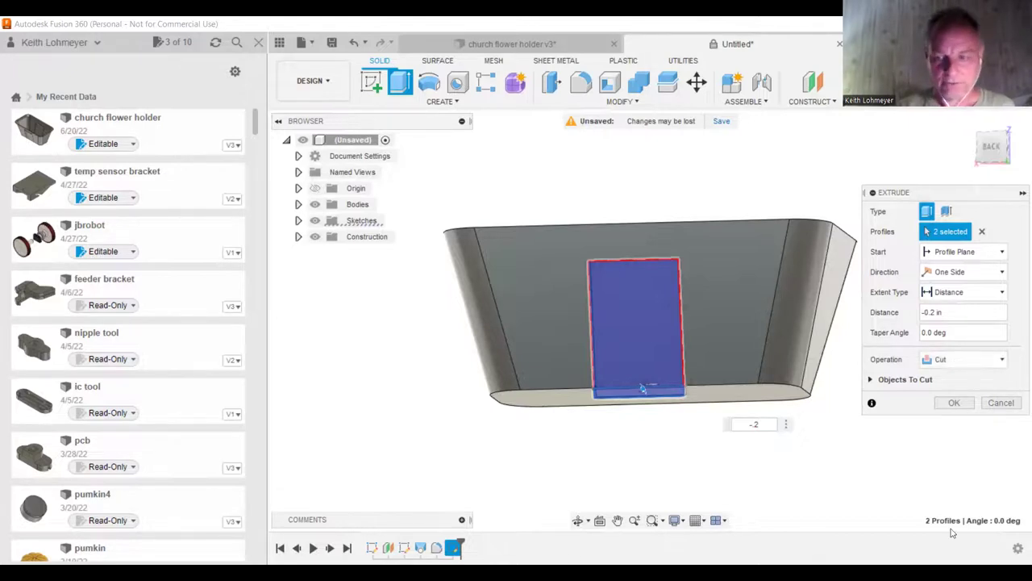
click(956, 403)
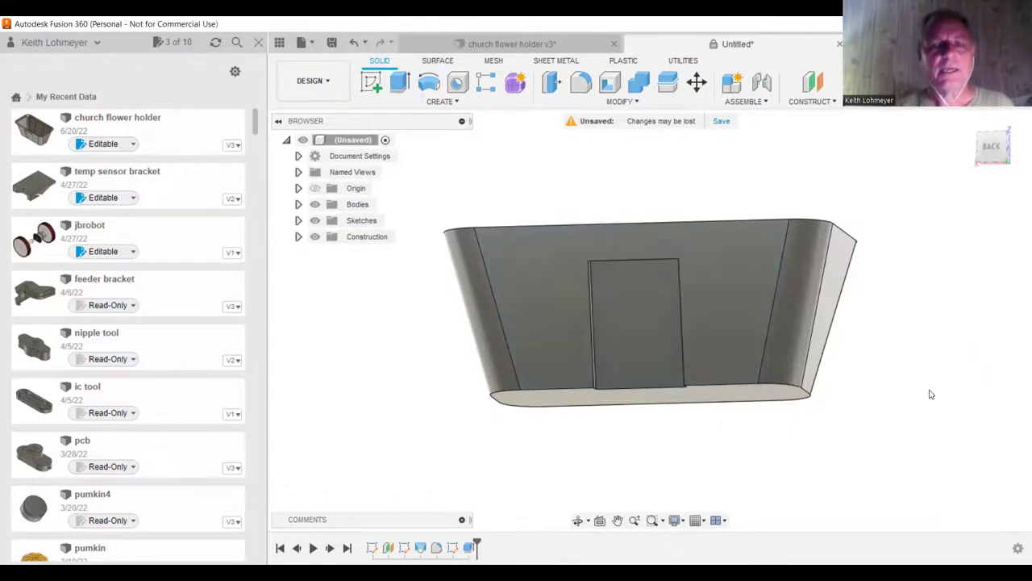
Mirror the back recess cut across the XZ plane onto the front face of the body.
shift+middle_drag(869, 394, 693, 461)
shift+middle_drag(832, 442, 846, 459)
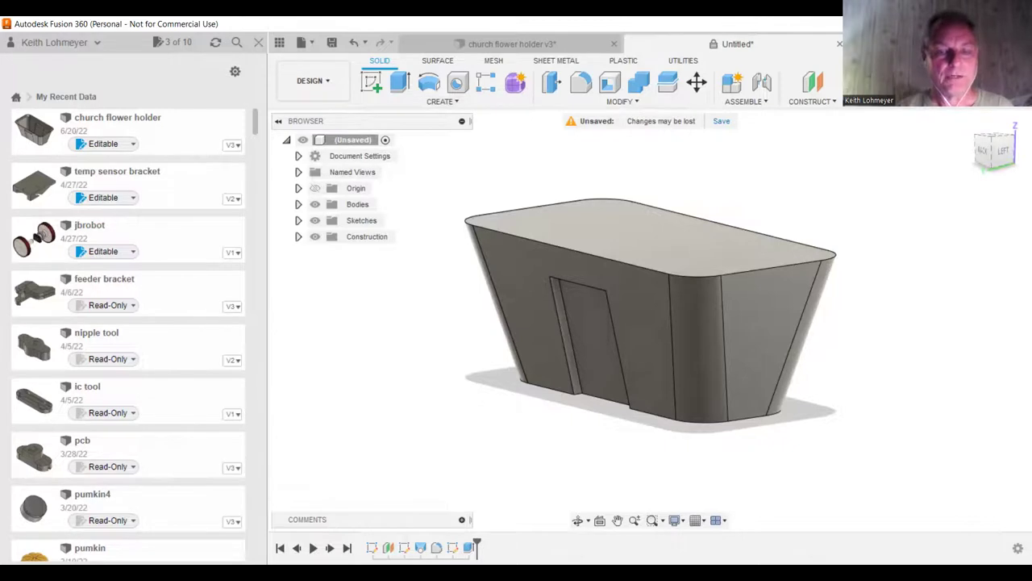
click(440, 103)
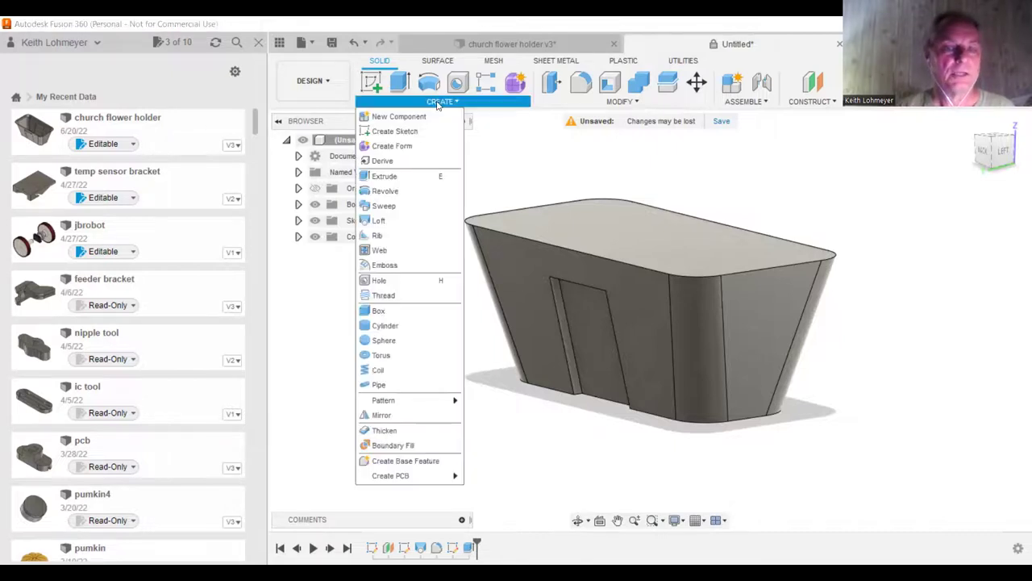
click(385, 418)
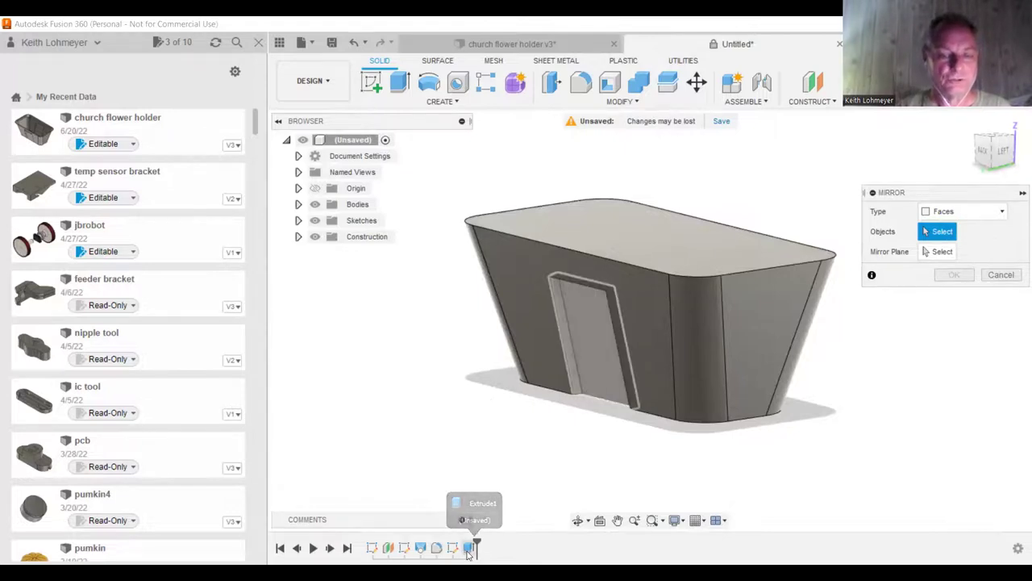
click(470, 549)
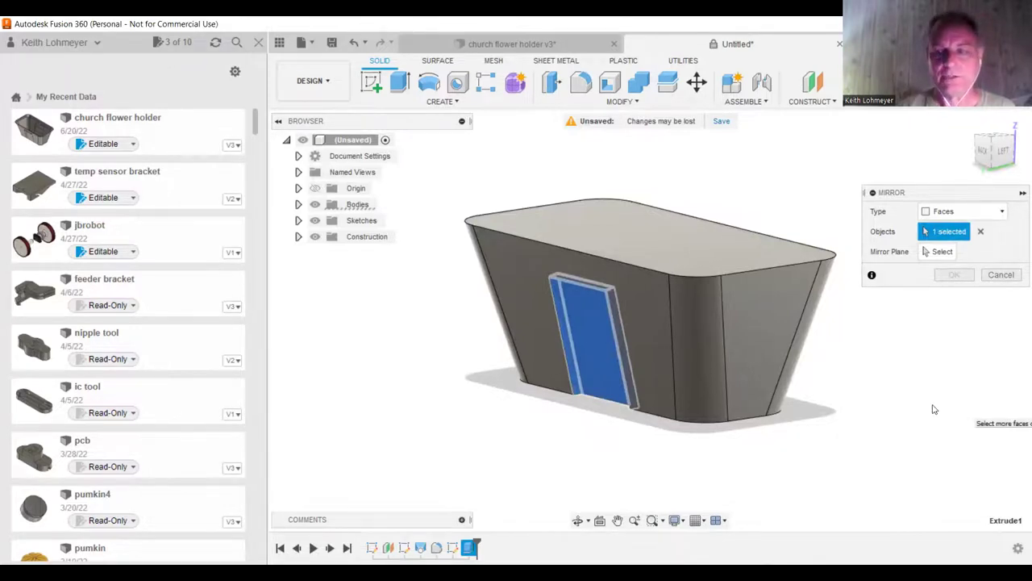
click(943, 251)
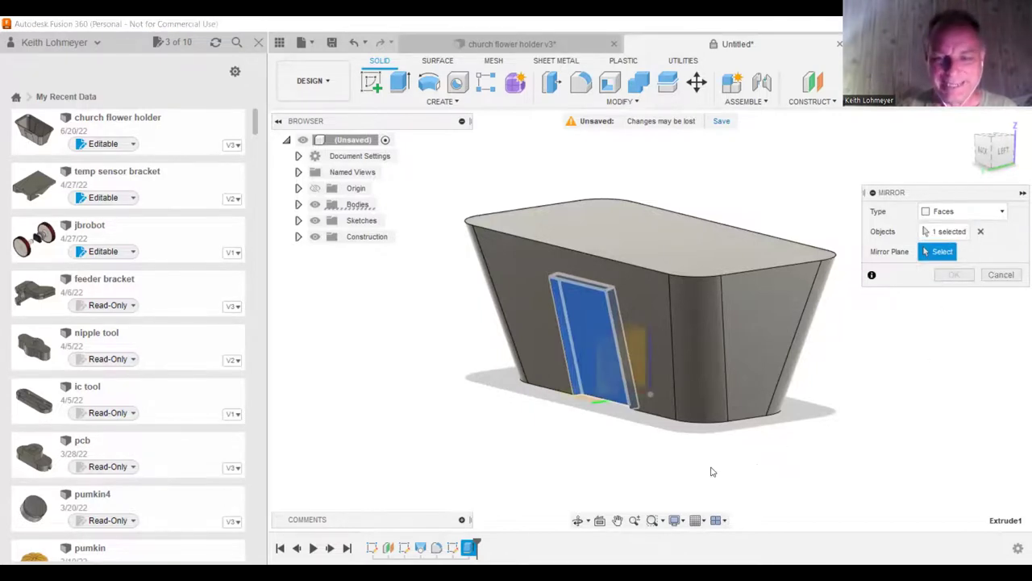
shift+middle_drag(737, 461, 648, 471)
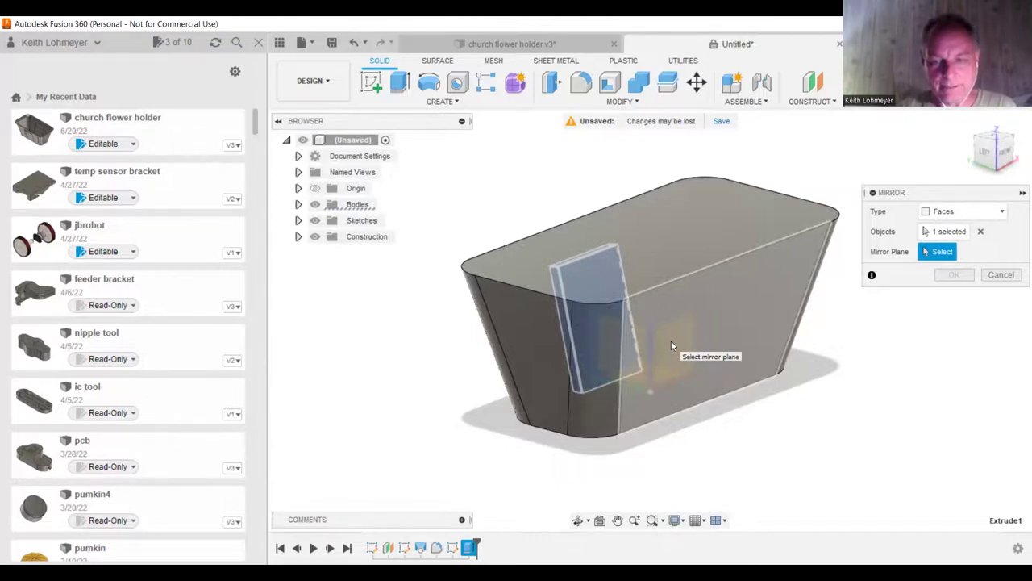
click(672, 342)
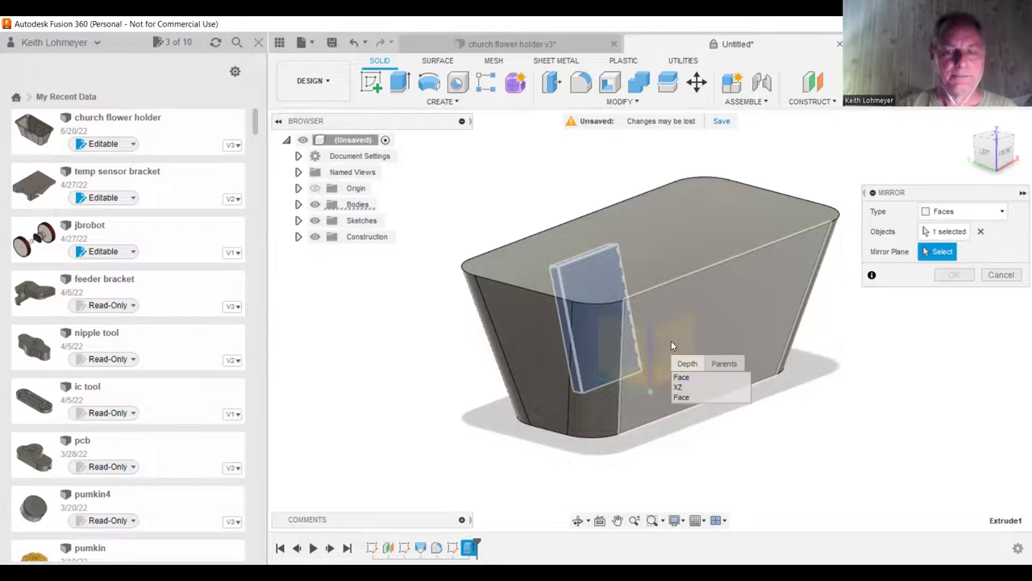
click(677, 389)
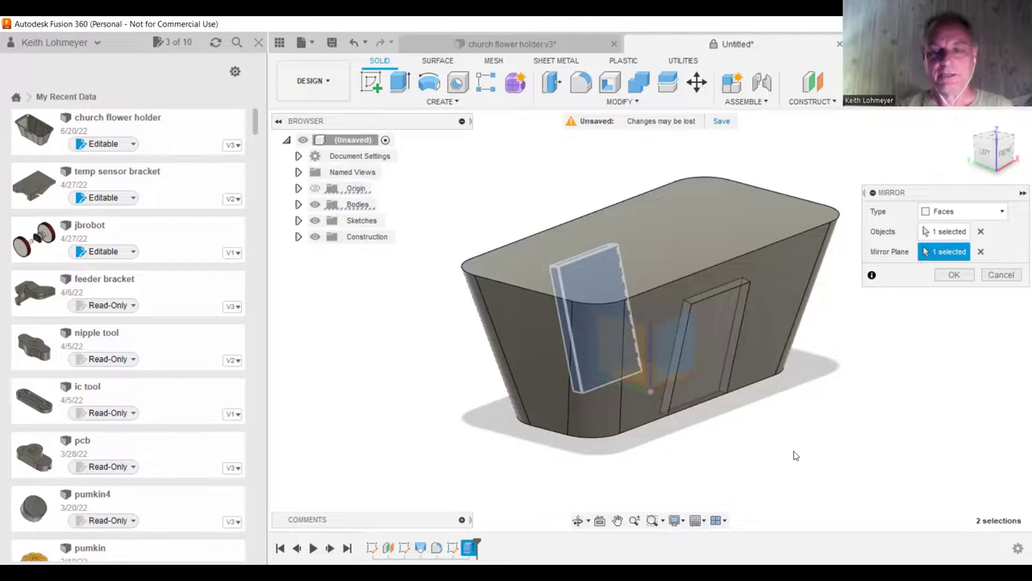
shift+middle_drag(829, 427, 769, 451)
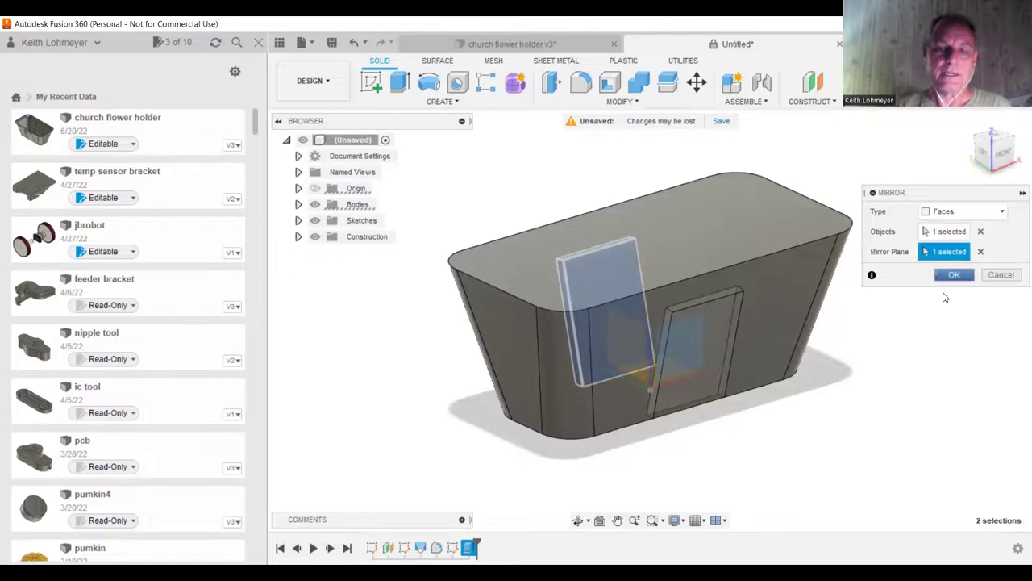
key(Return)
Start a constant-radius fillet on the holder's bottom edges at one end and the side and top edges of the front recess.
shift+middle_drag(920, 443, 902, 420)
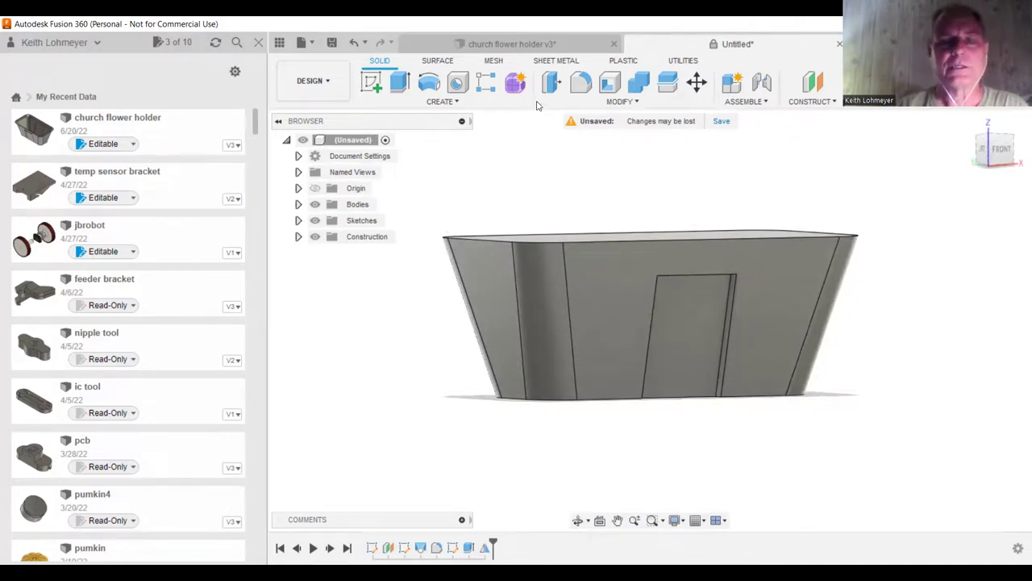
click(574, 87)
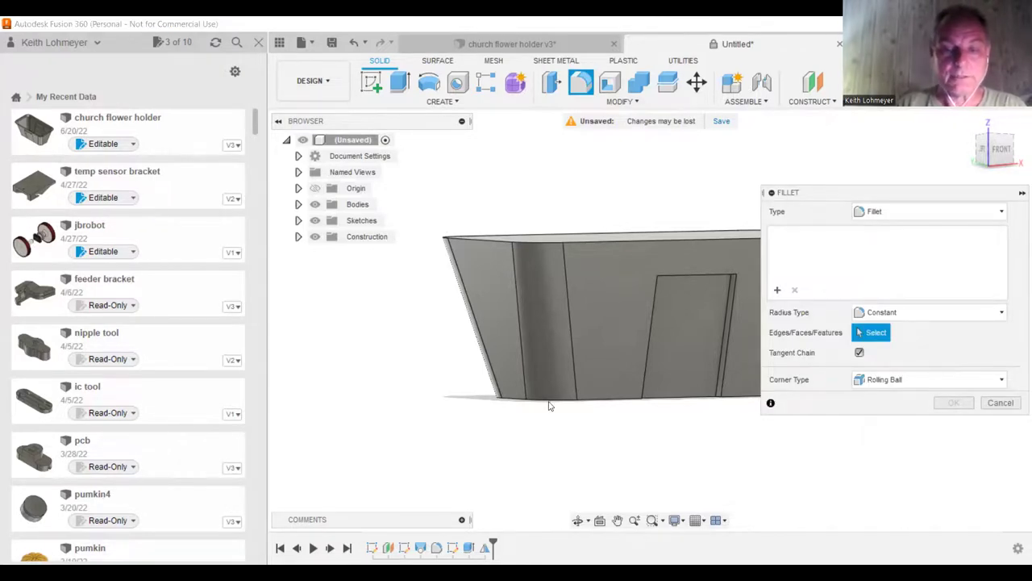
click(532, 362)
shift+middle_drag(589, 427, 474, 402)
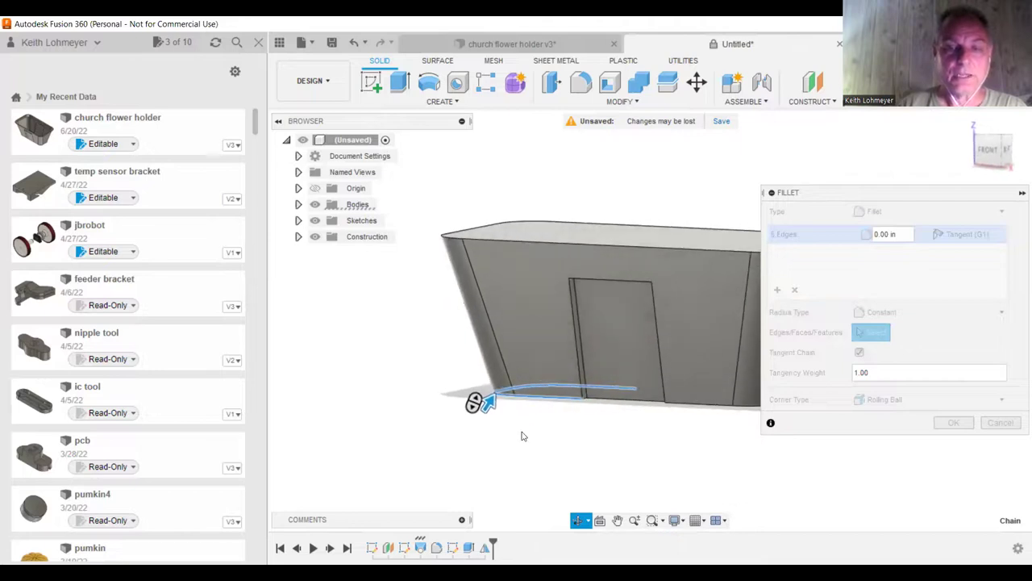
click(573, 347)
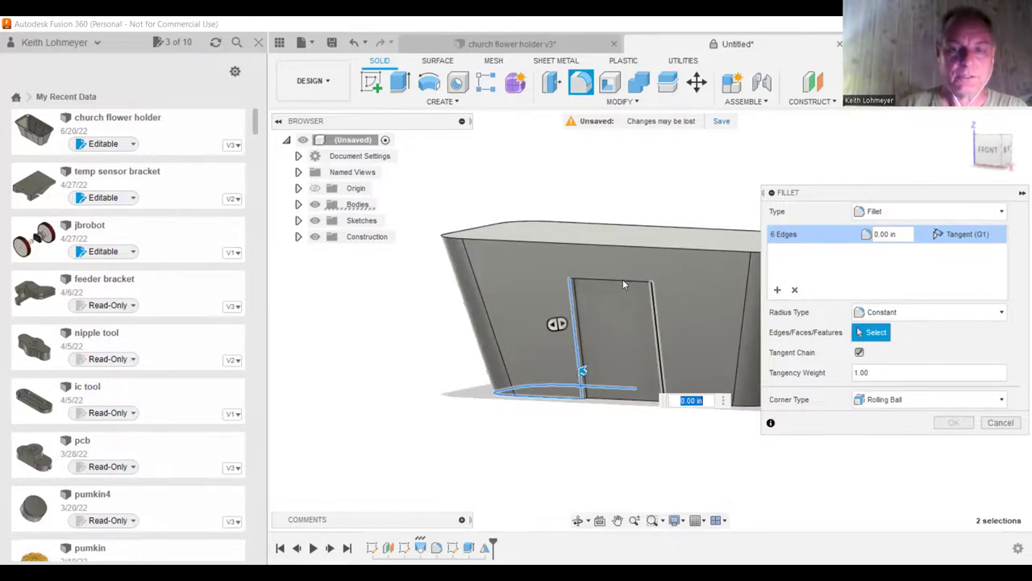
click(653, 310)
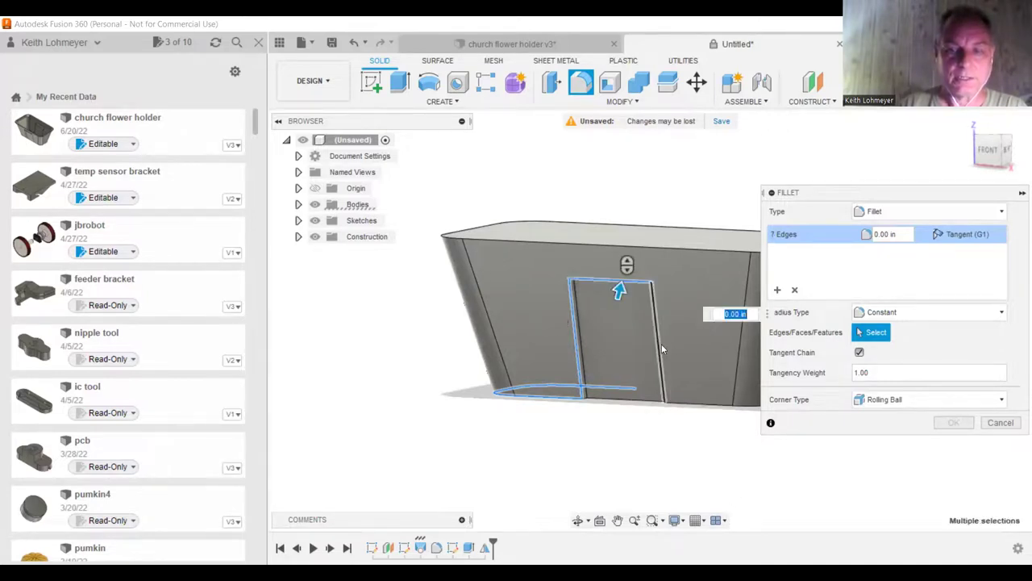
click(661, 348)
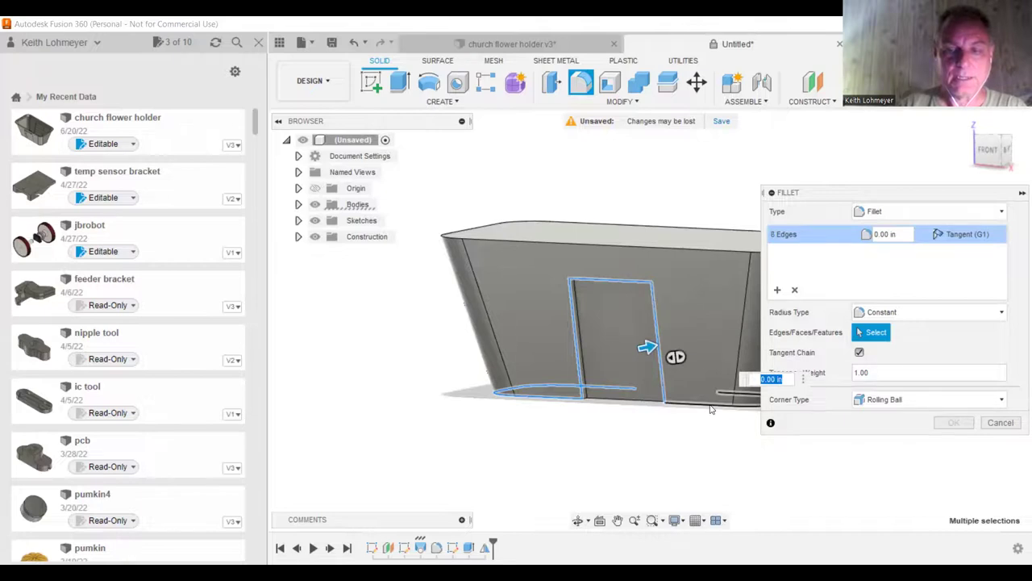
Add the remaining bottom edges and the back recess edges to the fillet and apply a 0.375 in radius.
shift+middle_drag(675, 449, 459, 438)
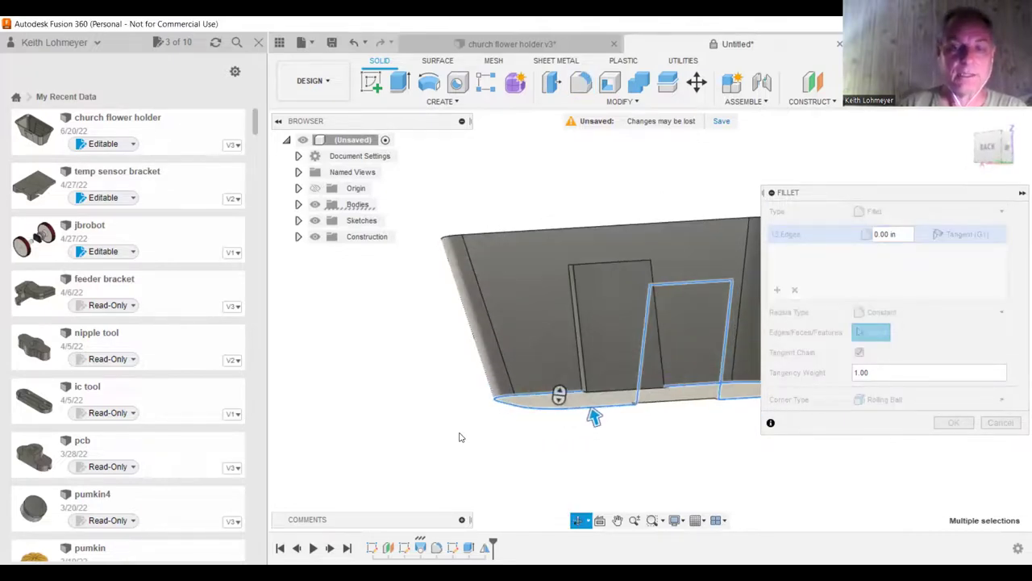
click(582, 333)
click(633, 271)
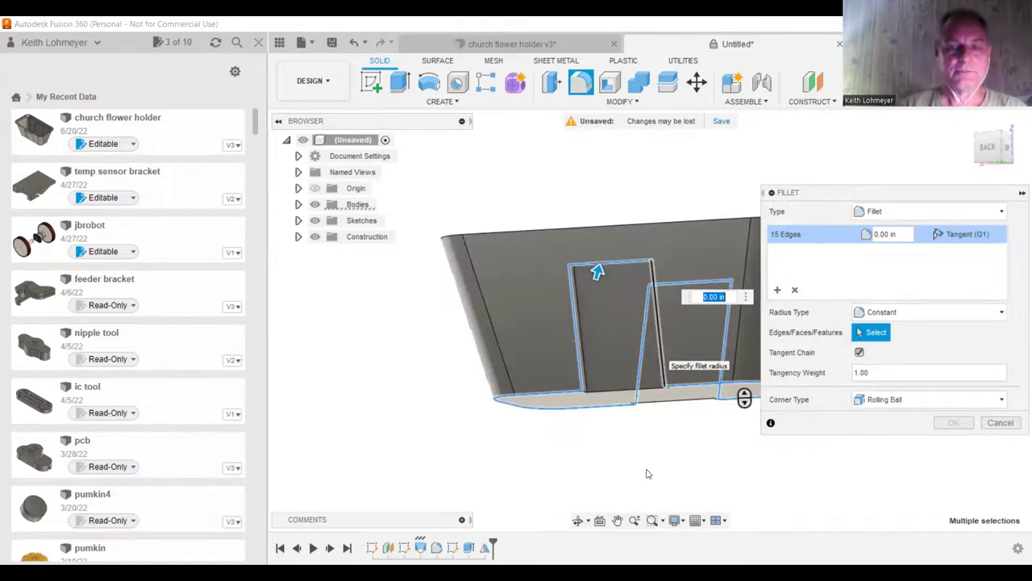
shift+middle_drag(576, 468, 374, 495)
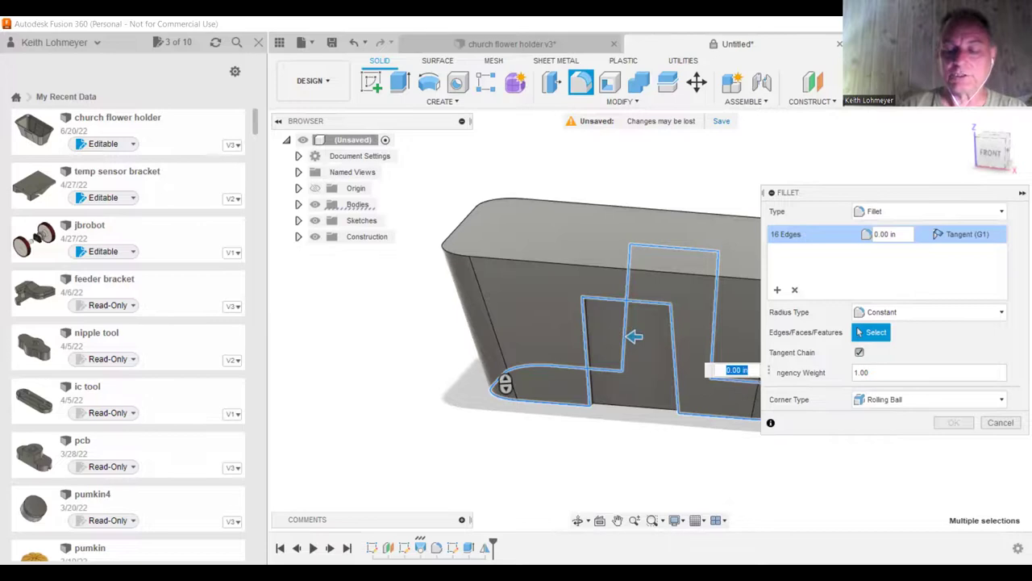
key(BackSpace)
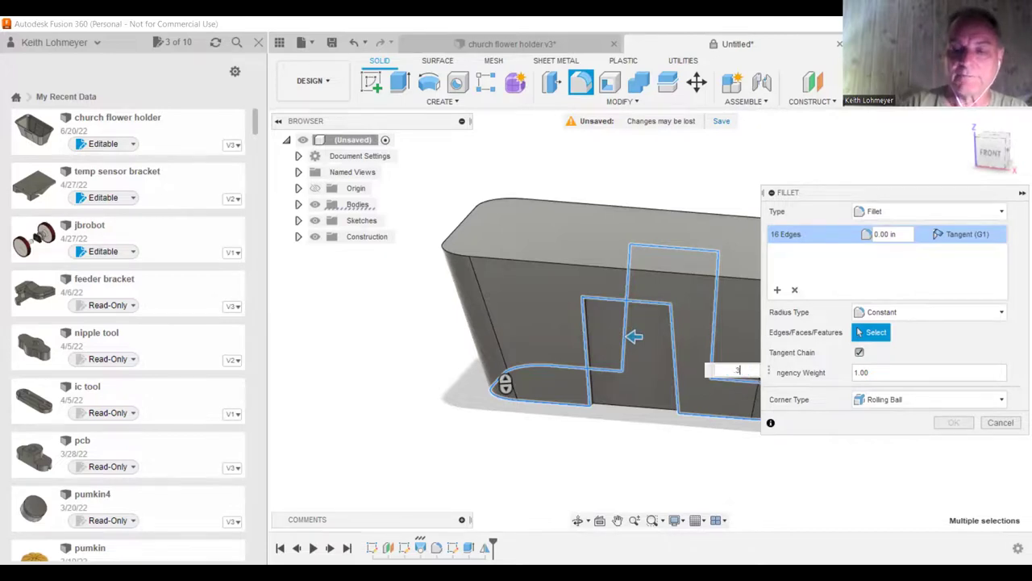
text(.375)
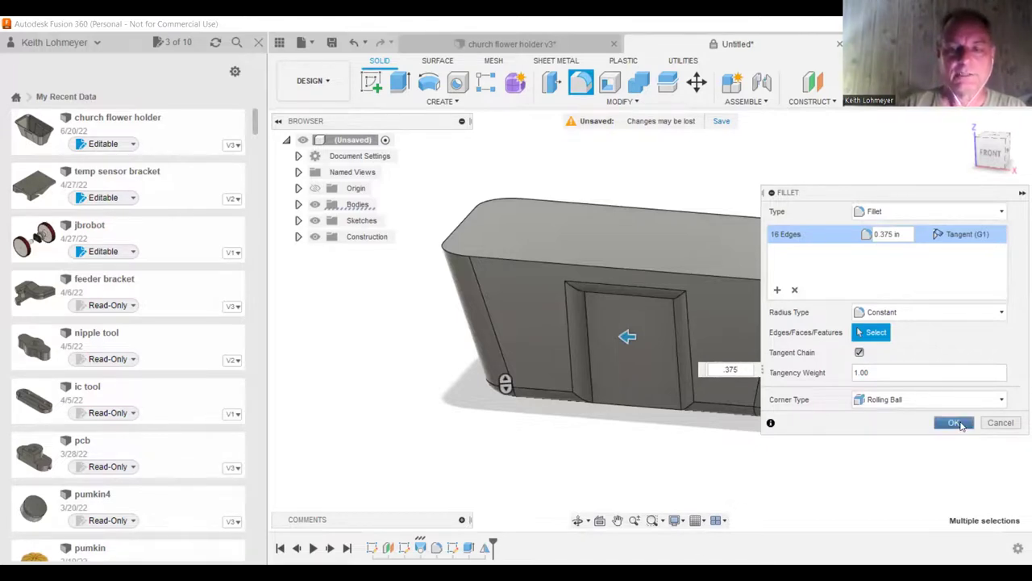
click(954, 422)
Extrude the top face of the body upward 0.3 in with a 45-degree taper, joined to the body, to form a flared rim.
shift+middle_drag(951, 421, 749, 364)
shift+middle_drag(908, 382, 714, 417)
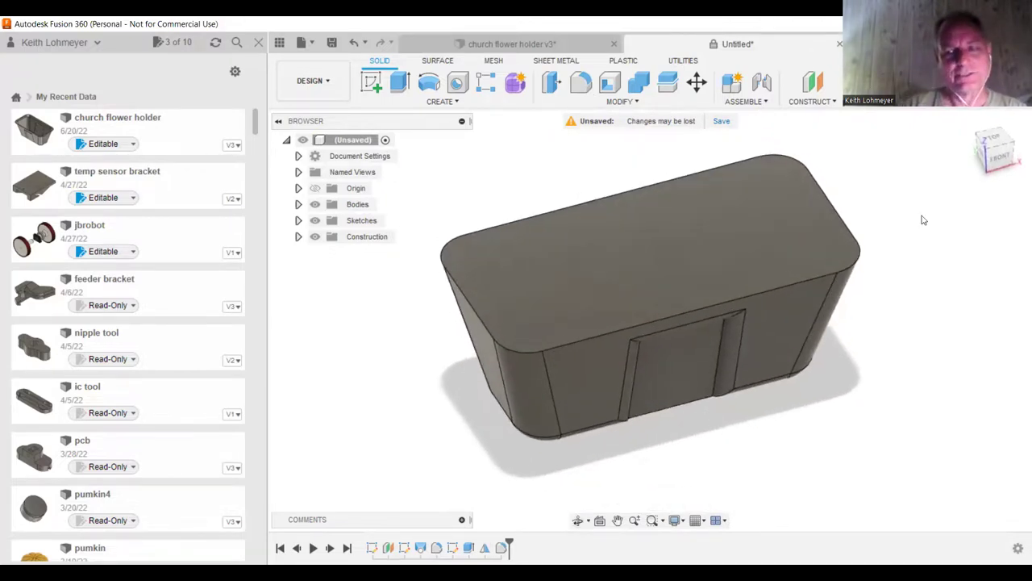
middle_drag(917, 215, 890, 244)
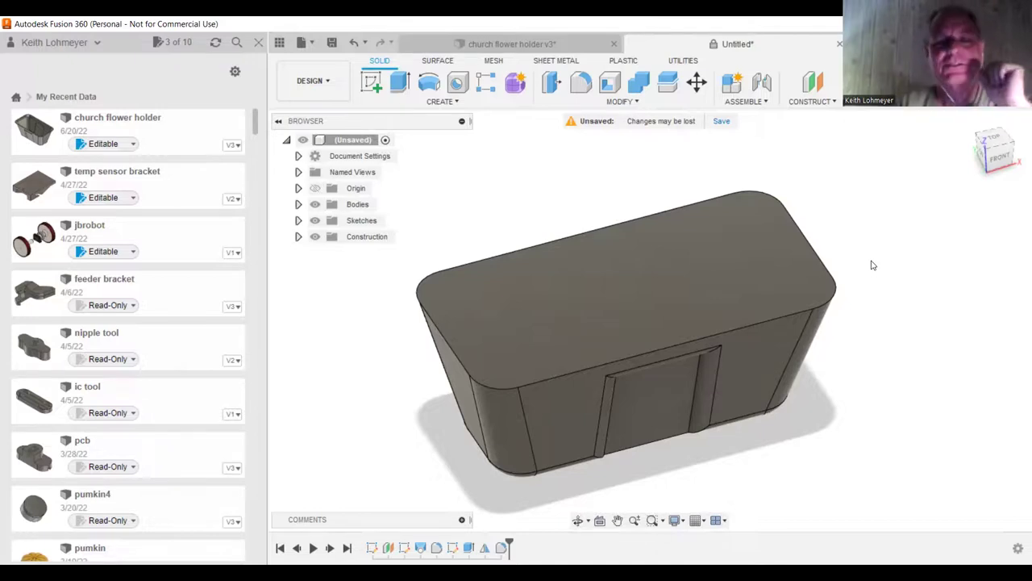
key(F4)
drag(848, 372, 876, 350)
key(Escape)
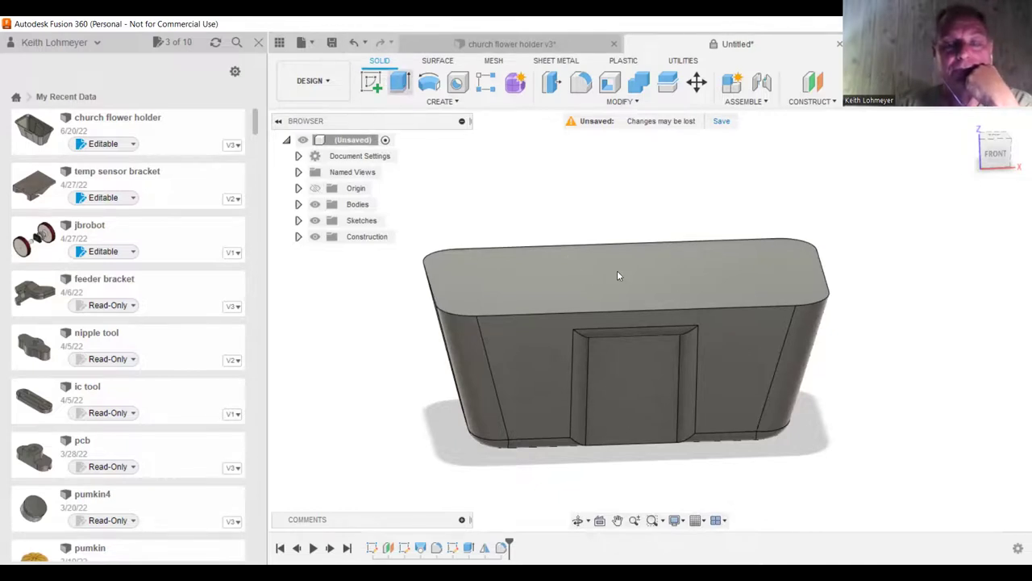
key(e)
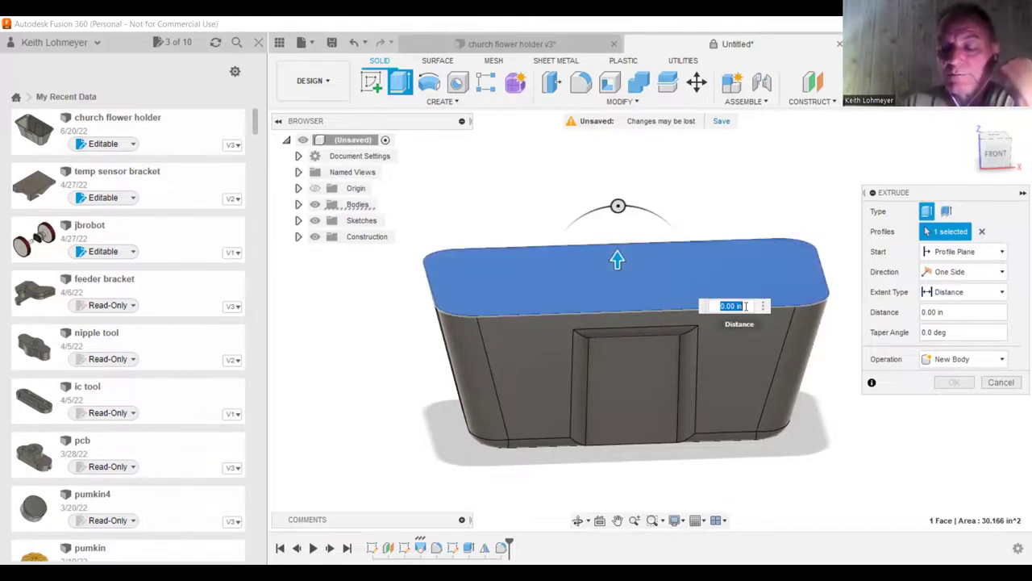
text(3)
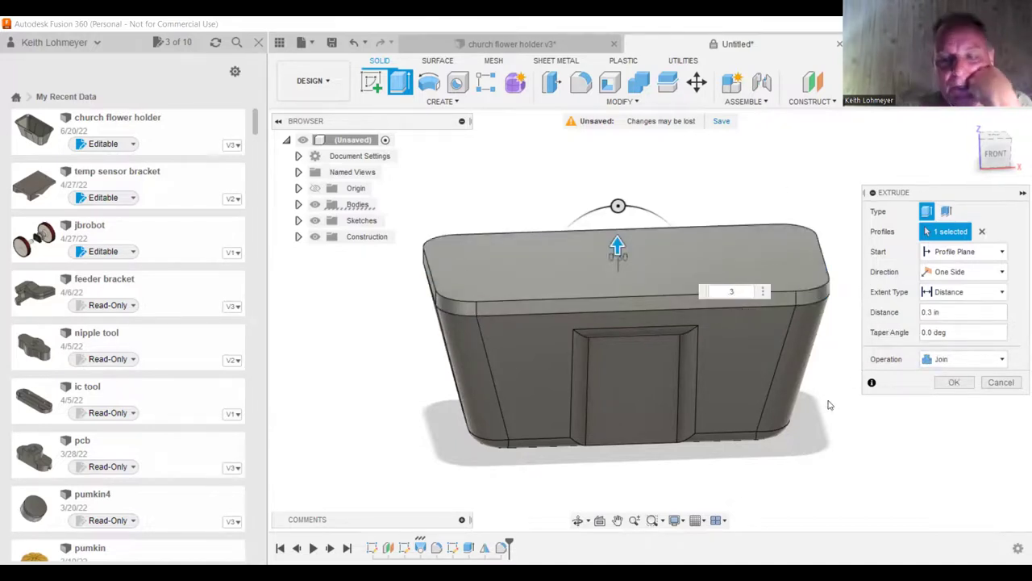
click(952, 332)
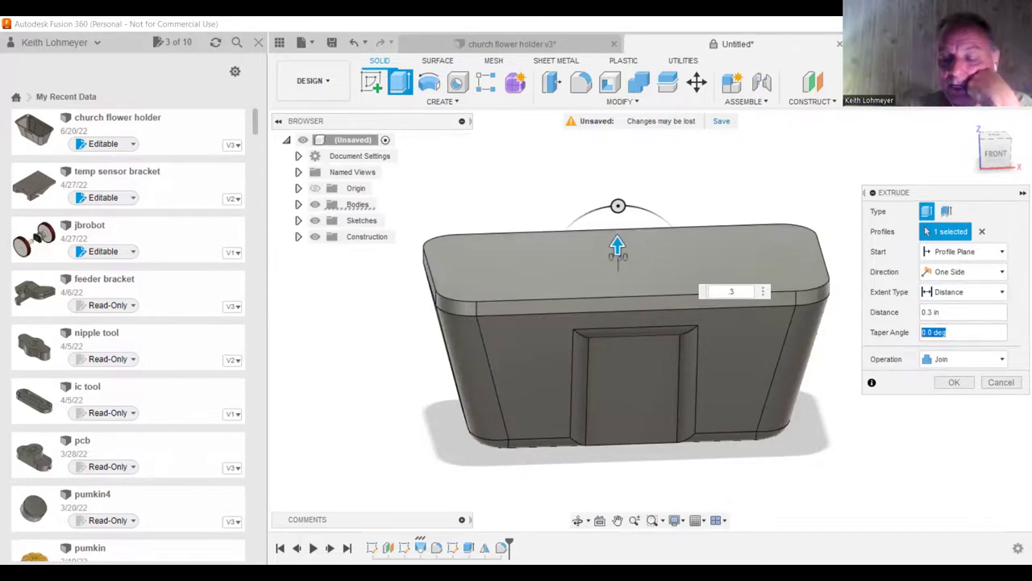
text(45)
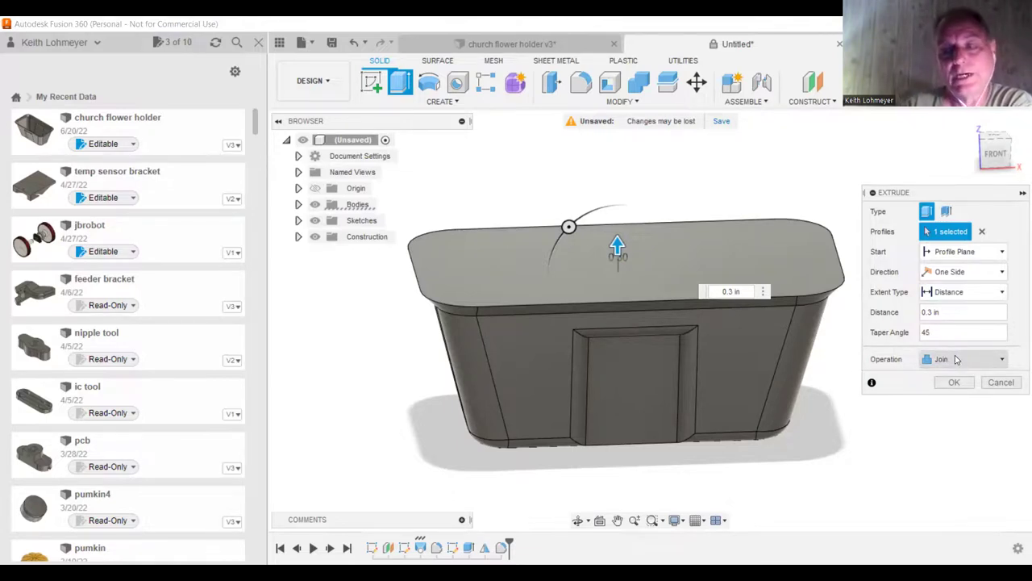
click(1003, 360)
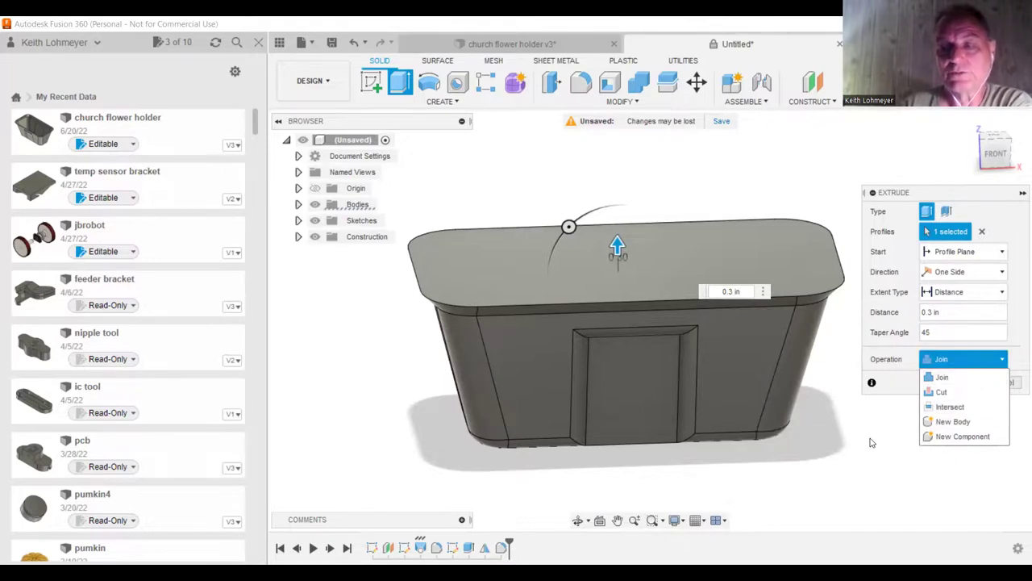
click(957, 379)
click(957, 383)
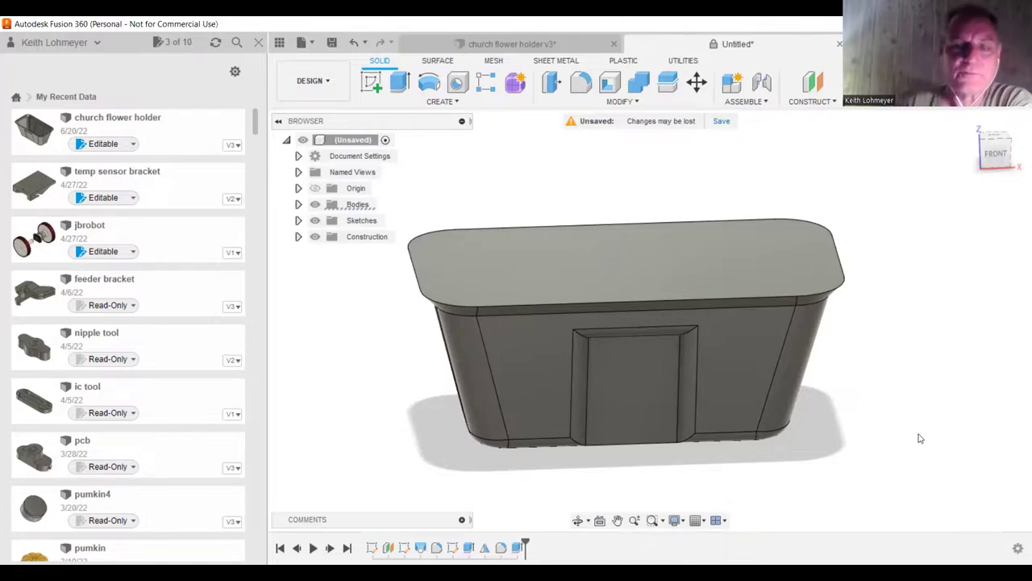
Shell the body with the top face removed, using an inside thickness of 0.15 in.
mouse_move(873, 394)
shift+middle_down()
mouse_move(903, 369)
mouse_move(841, 400)
mouse_move(860, 391)
shift+middle_up()
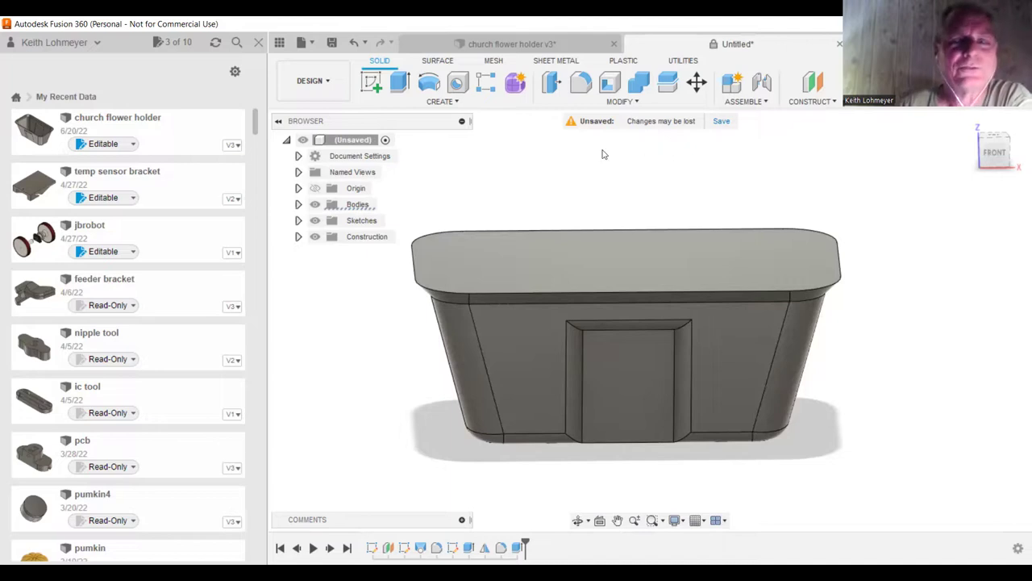
click(613, 85)
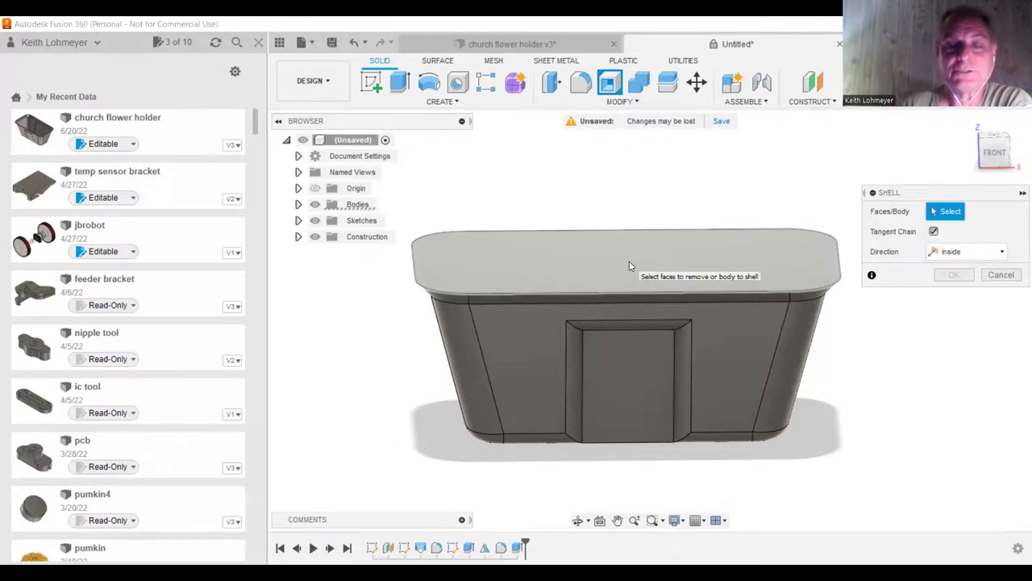
click(459, 279)
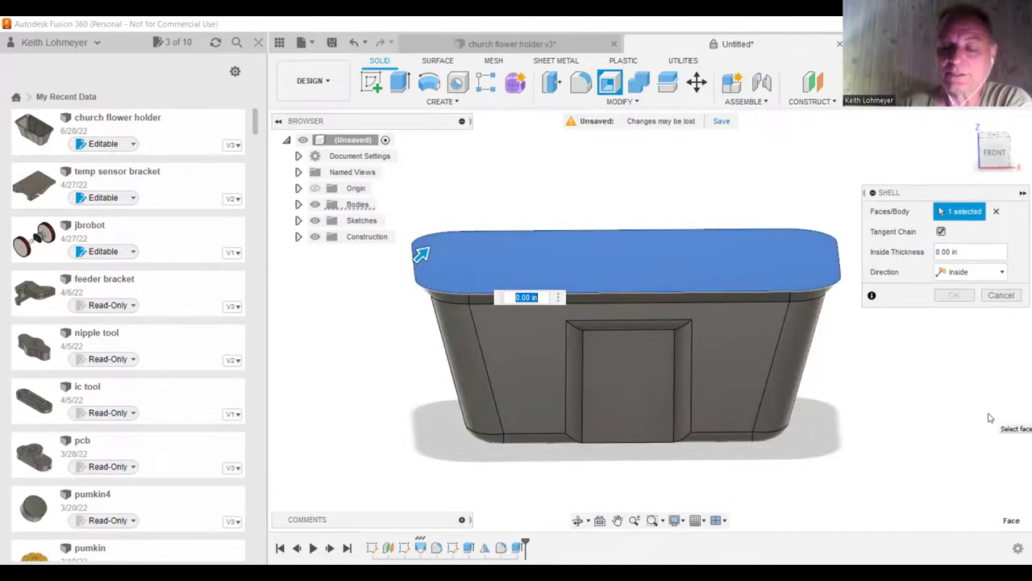
key(BackSpace)
text(.15)
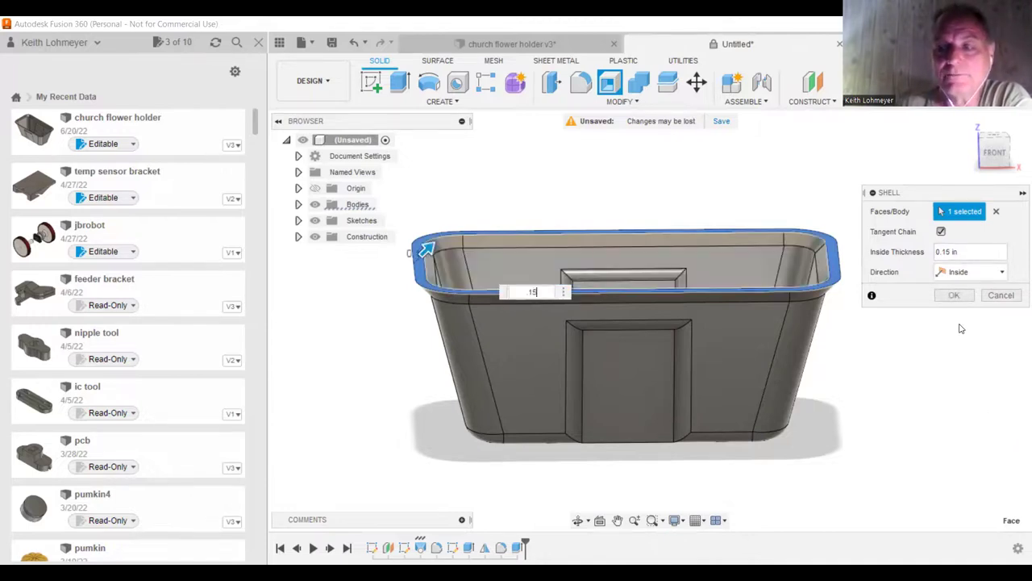
click(954, 296)
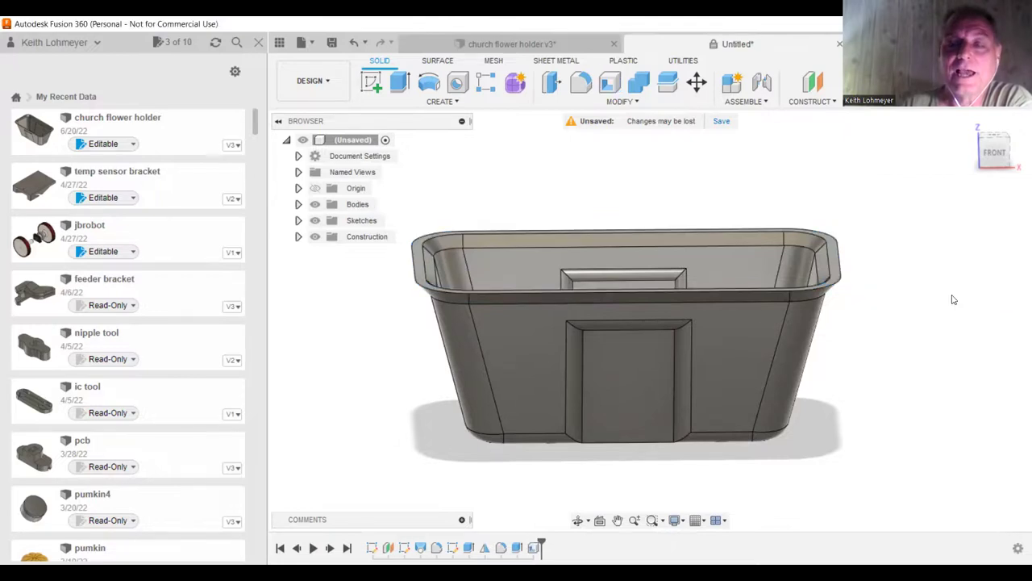
Start a sketch on the inside floor of the holder and bring up the rectangle types.
mouse_move(893, 285)
shift+middle_down()
mouse_move(829, 378)
mouse_move(682, 322)
mouse_move(839, 262)
mouse_move(627, 327)
mouse_move(630, 343)
mouse_move(669, 335)
mouse_move(776, 295)
mouse_move(871, 313)
mouse_move(866, 350)
mouse_move(847, 295)
mouse_move(841, 336)
mouse_move(851, 357)
mouse_move(848, 299)
mouse_move(863, 272)
mouse_move(887, 284)
mouse_move(855, 317)
mouse_move(850, 359)
mouse_move(839, 359)
shift+middle_up()
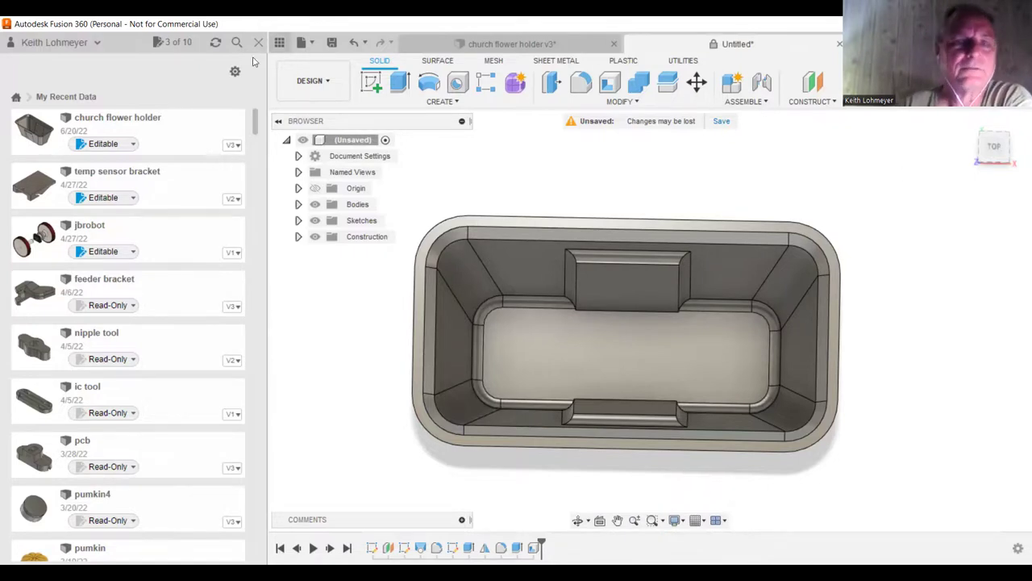
click(369, 80)
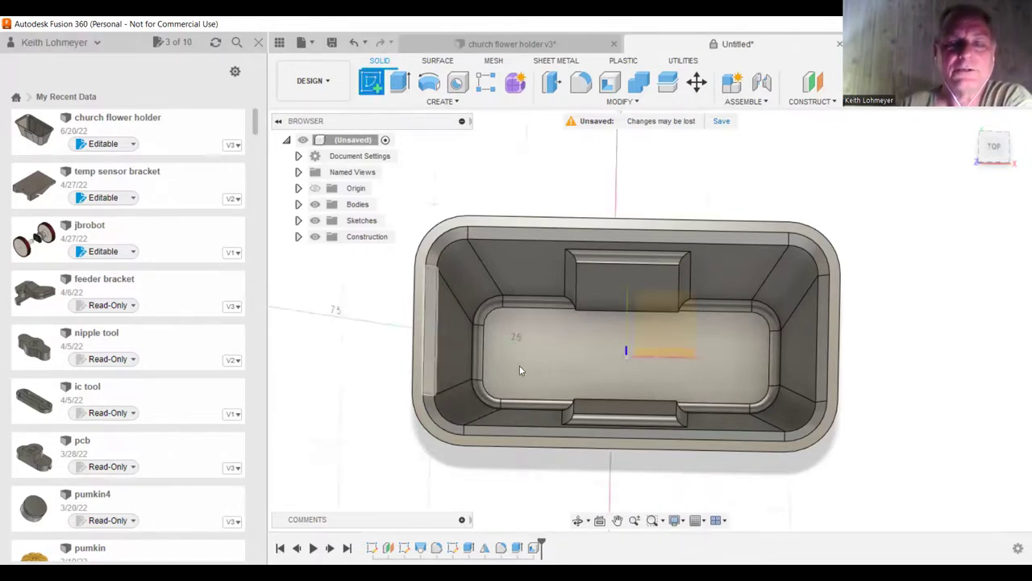
click(571, 375)
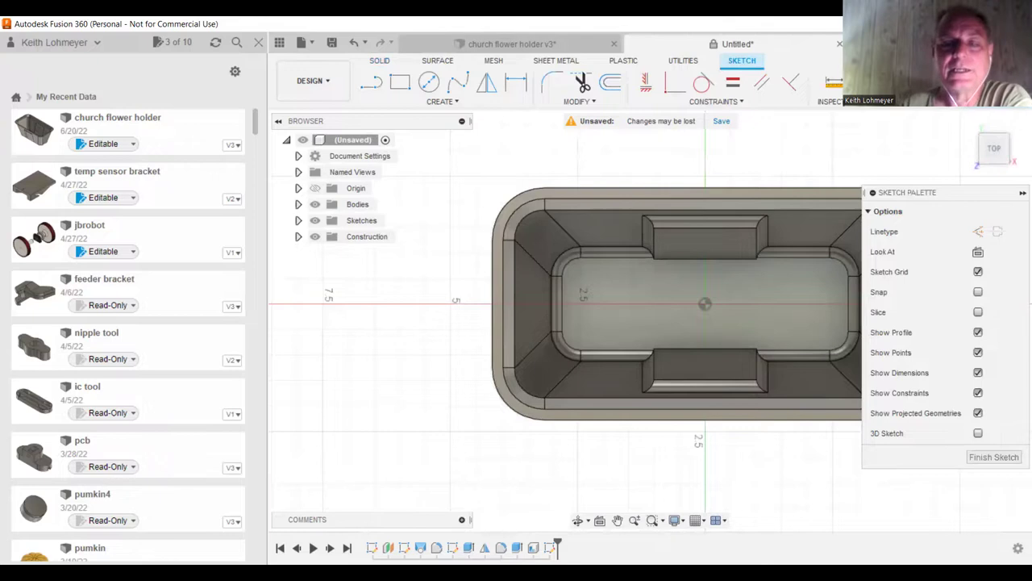
mouse_move(780, 285)
middle_down()
mouse_move(670, 292)
mouse_move(682, 303)
middle_up()
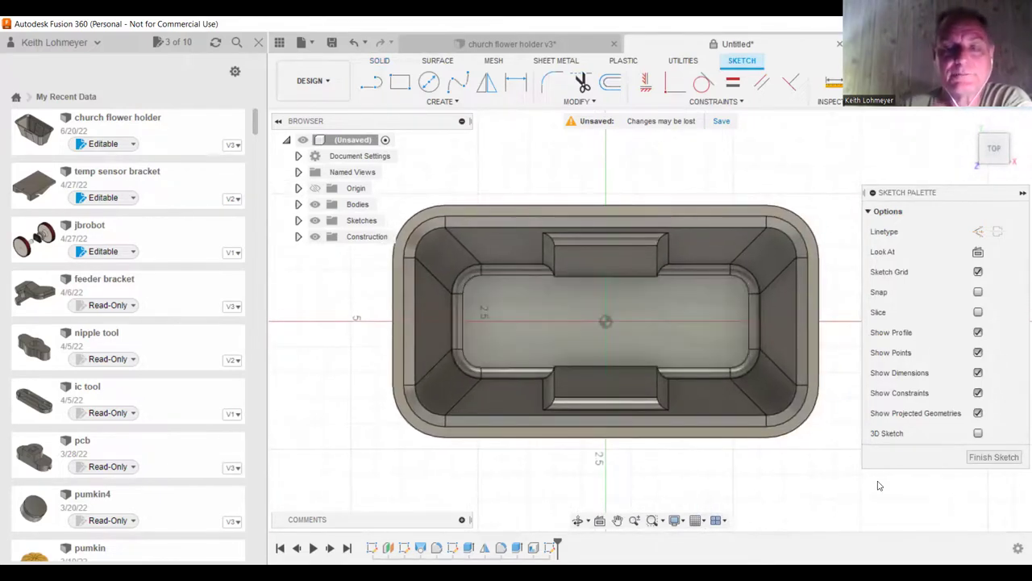
scroll(819, 420, down, 3)
scroll(820, 420, up, 5)
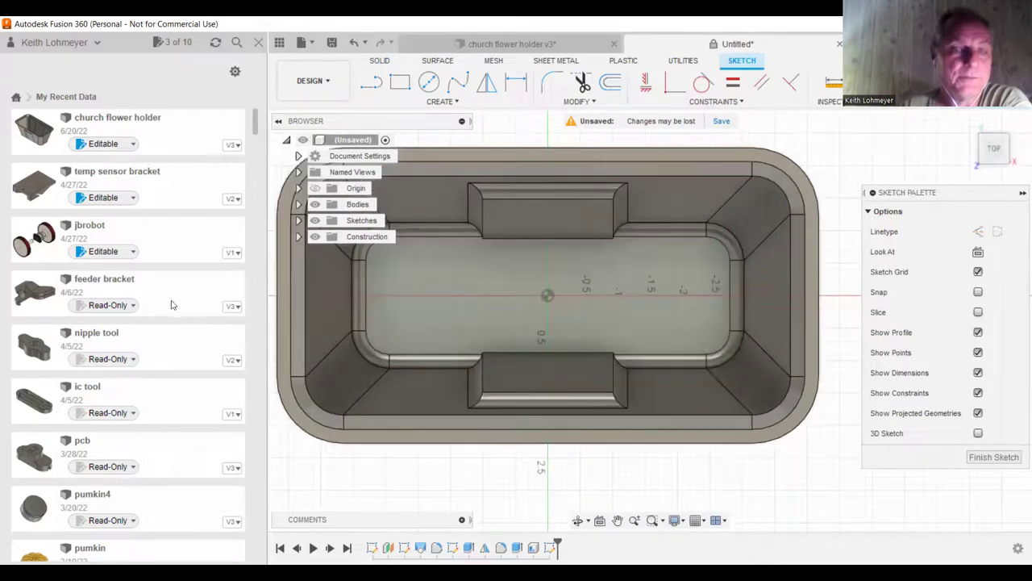
click(400, 81)
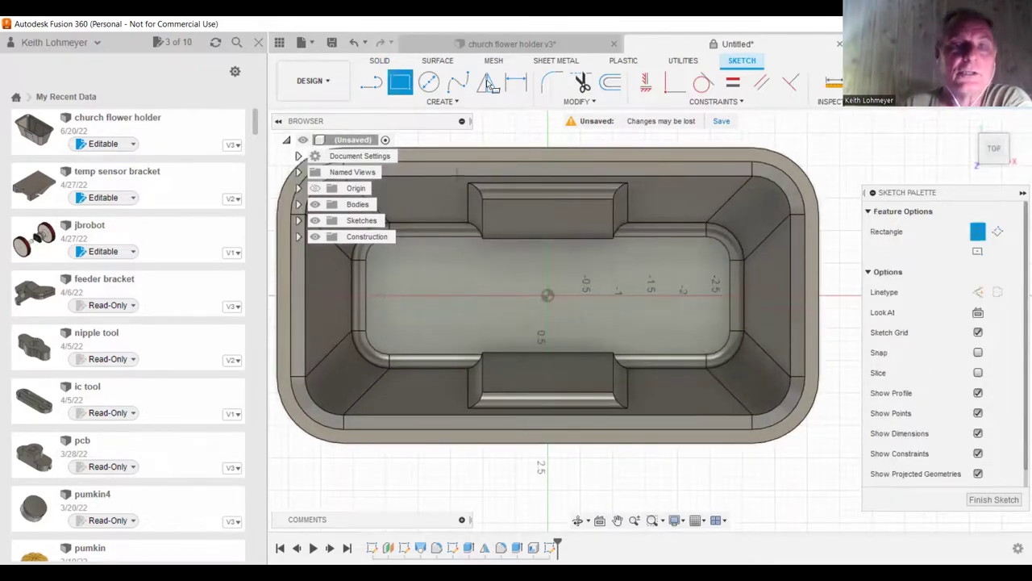
click(442, 102)
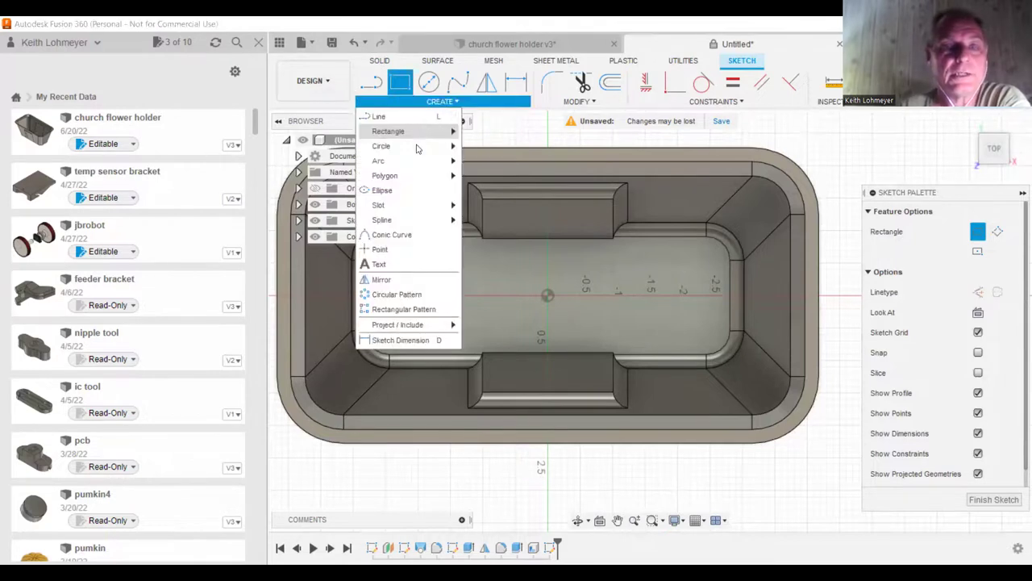
mouse_move(439, 133)
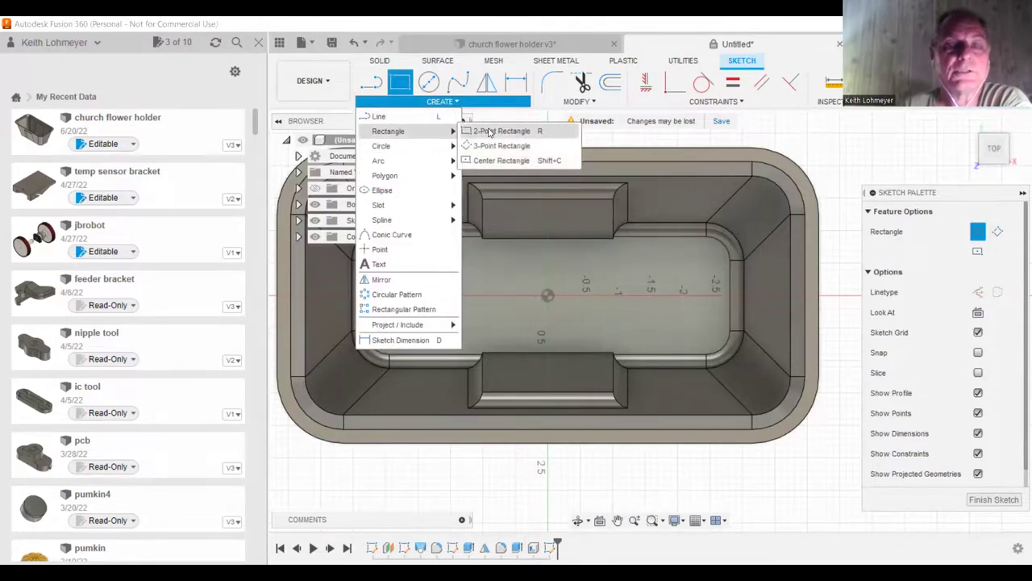